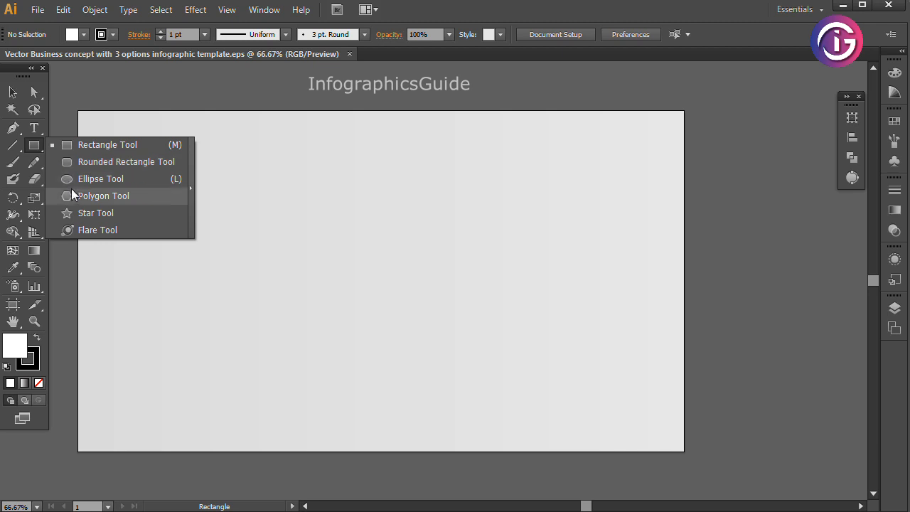
left_click(62, 162)
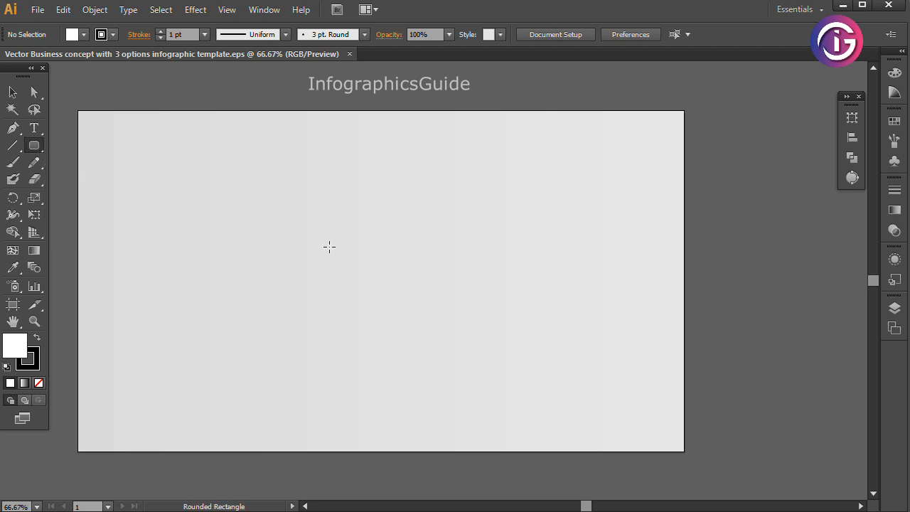
left_click(329, 246)
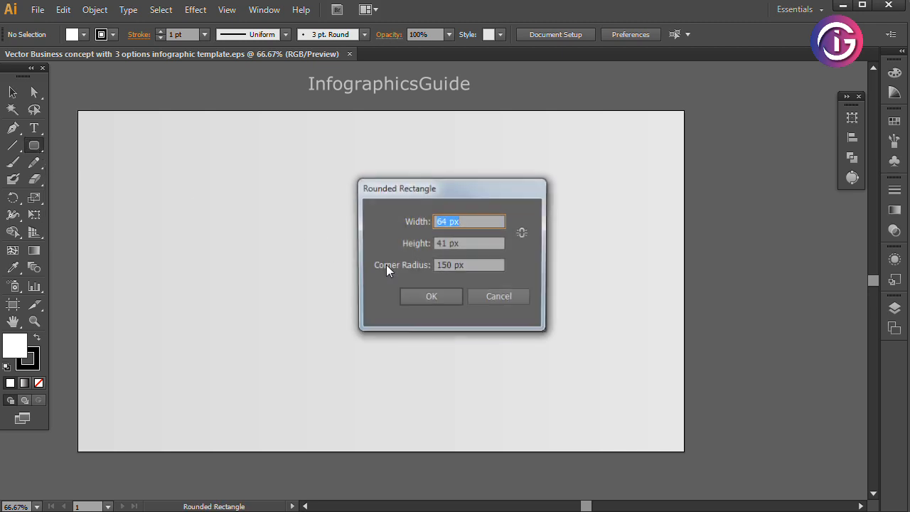
left_click(444, 300)
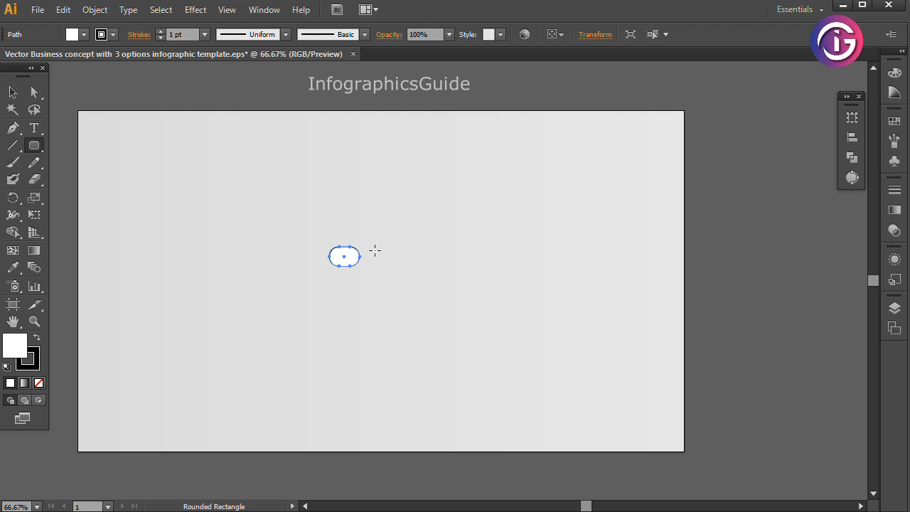
key("ctrl+z")
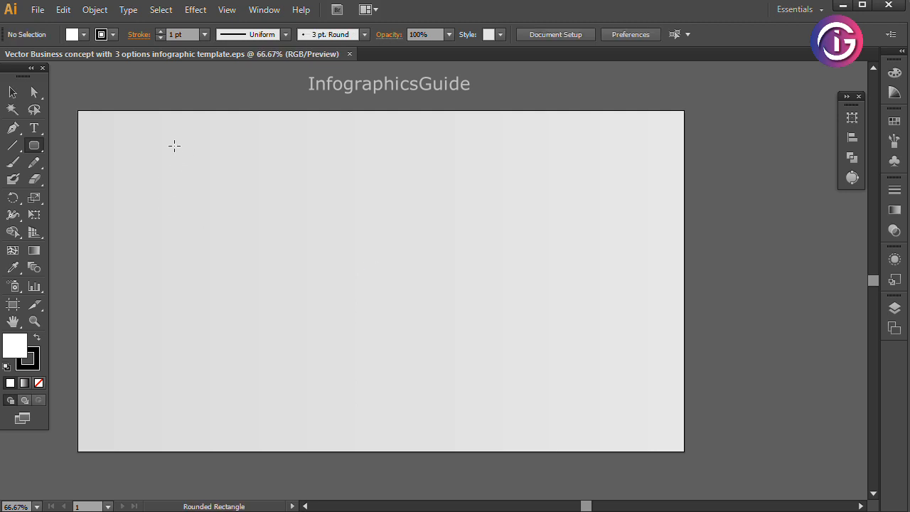
Draw a wide horizontal rounded rectangle with fully rounded ends across the upper part of the artboard and nudge it slightly down.
left_click_drag(155, 140, 593, 213)
left_click(12, 91)
left_click_drag(374, 181, 377, 189)
left_click(380, 297)
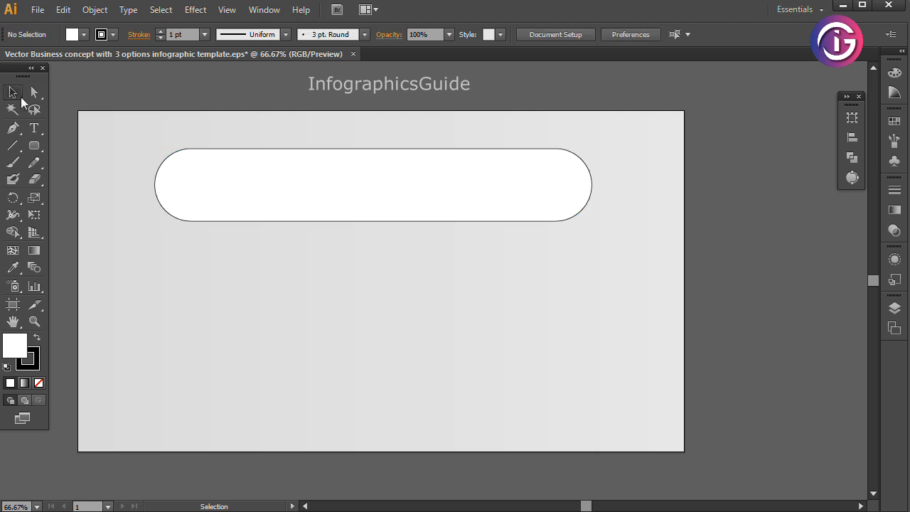
Cut off the bar's rounded left end at its straight corners and join the two open ends with a straight edge.
left_click_drag(127, 147, 169, 208)
left_click(63, 10)
left_click(92, 62)
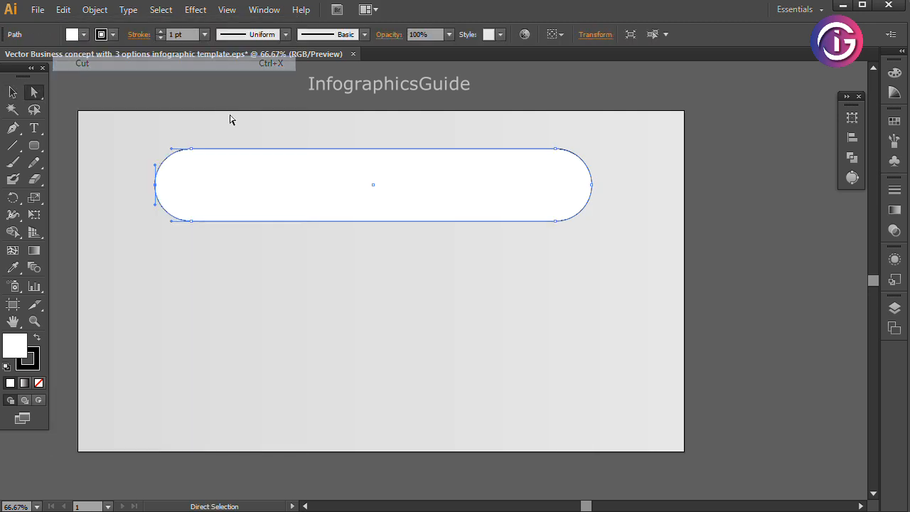
left_click_drag(177, 128, 208, 256)
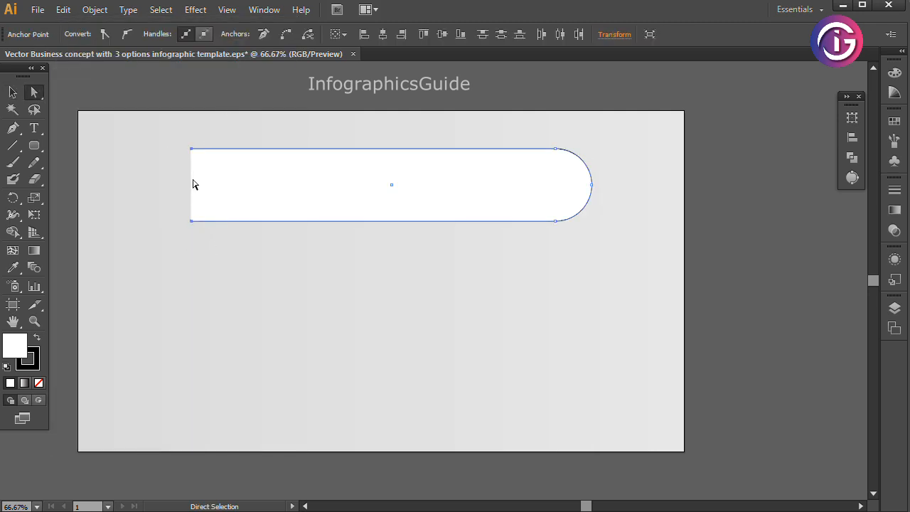
right_click(191, 184)
left_click(220, 276)
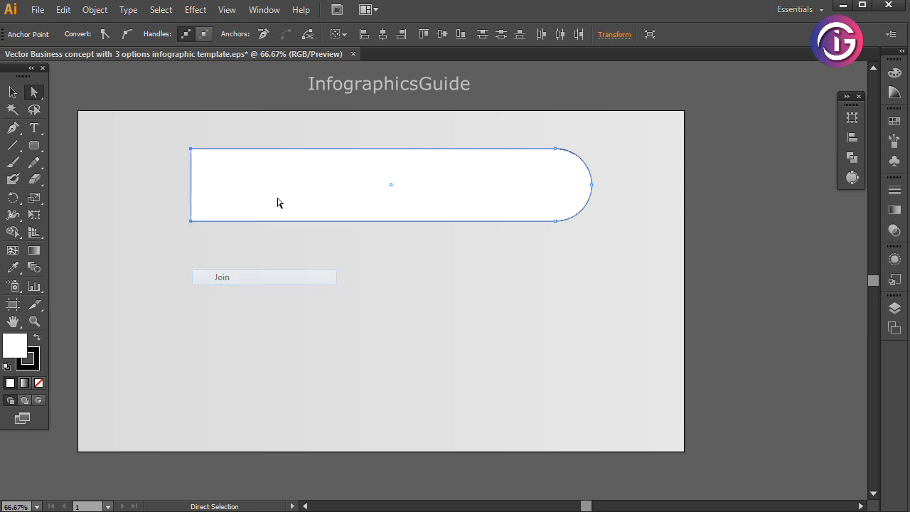
left_click(270, 124)
Remove the stroke from the bar.
left_click(14, 93)
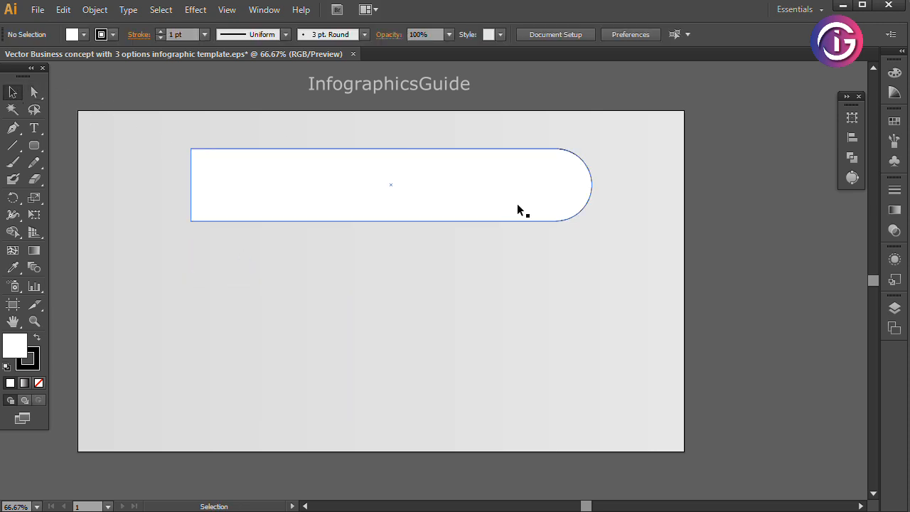
left_click(518, 206)
left_click(112, 35)
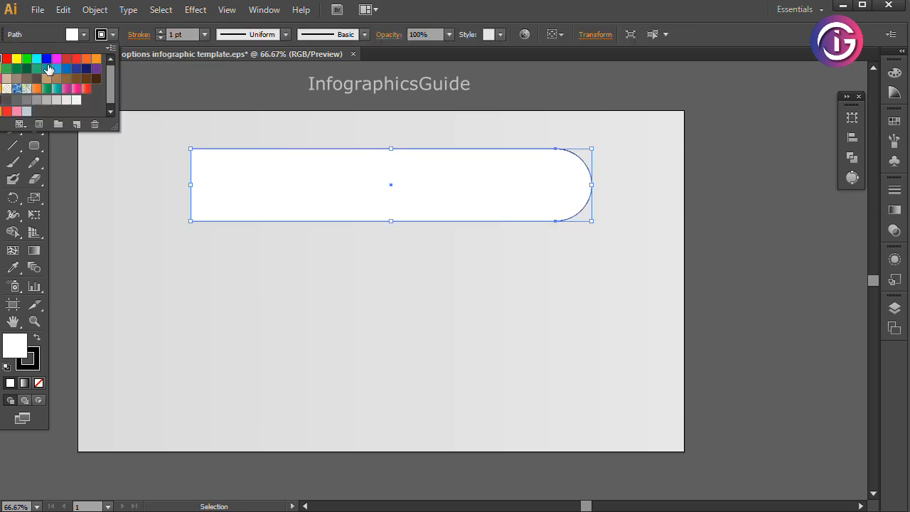
left_click(15, 89)
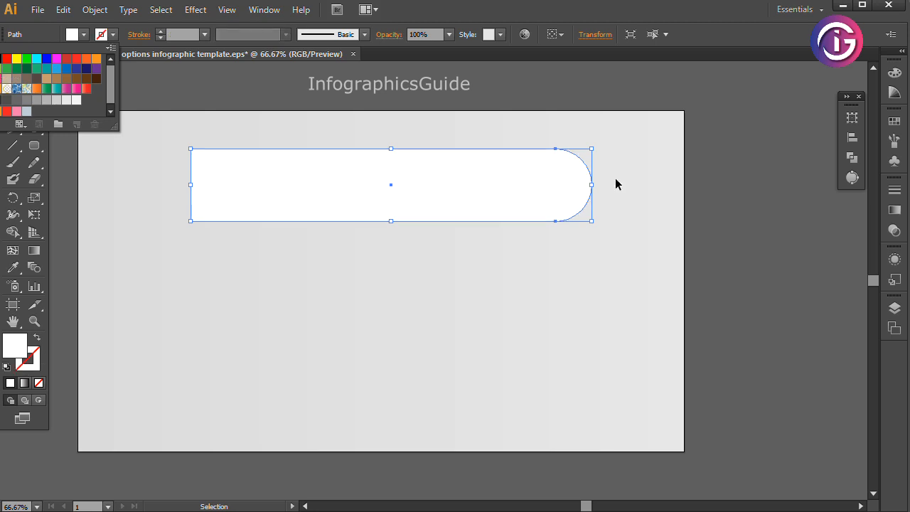
Fill the bar with a linear gradient at a 90° angle.
left_click(896, 215)
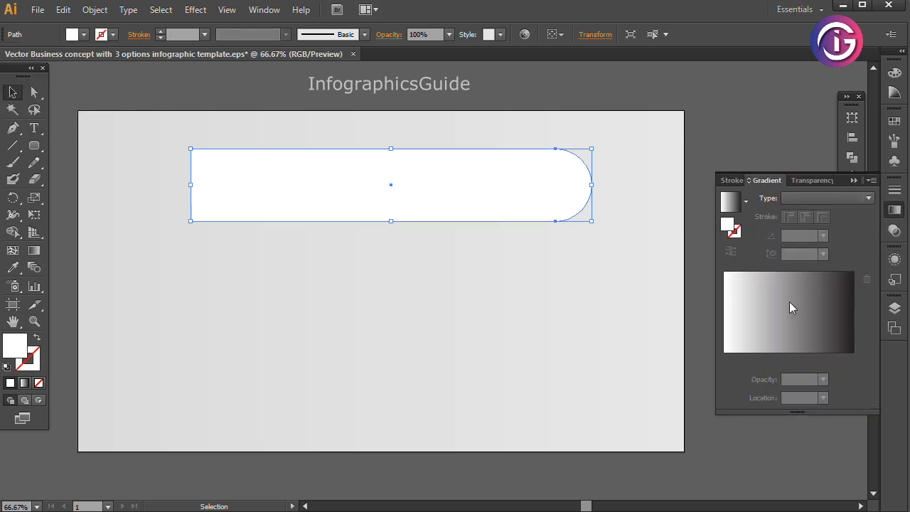
left_click(784, 312)
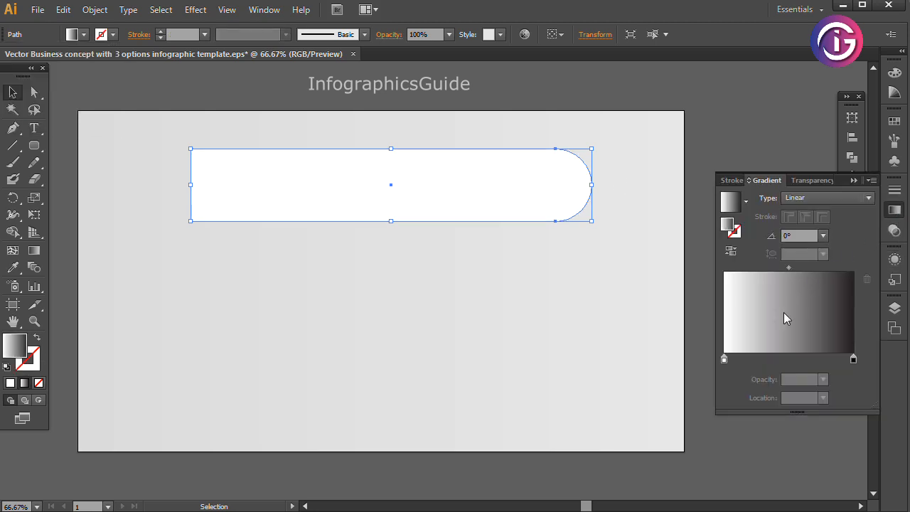
left_click(823, 235)
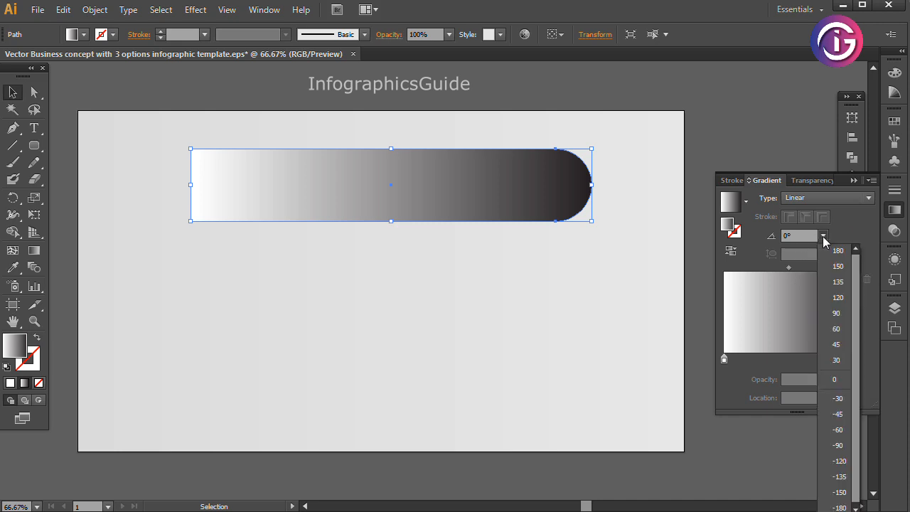
left_click(830, 314)
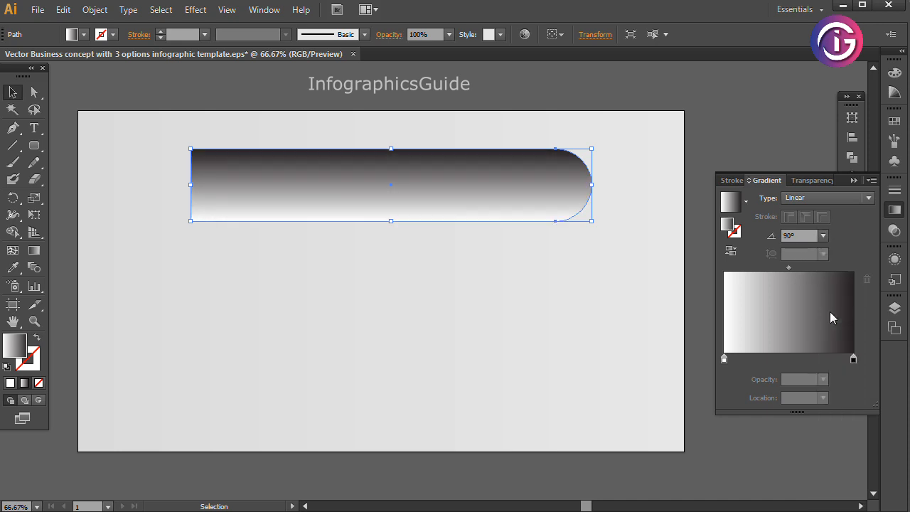
Color the gradient's start stop very light gray and its end stop medium-light gray.
double_click(725, 361)
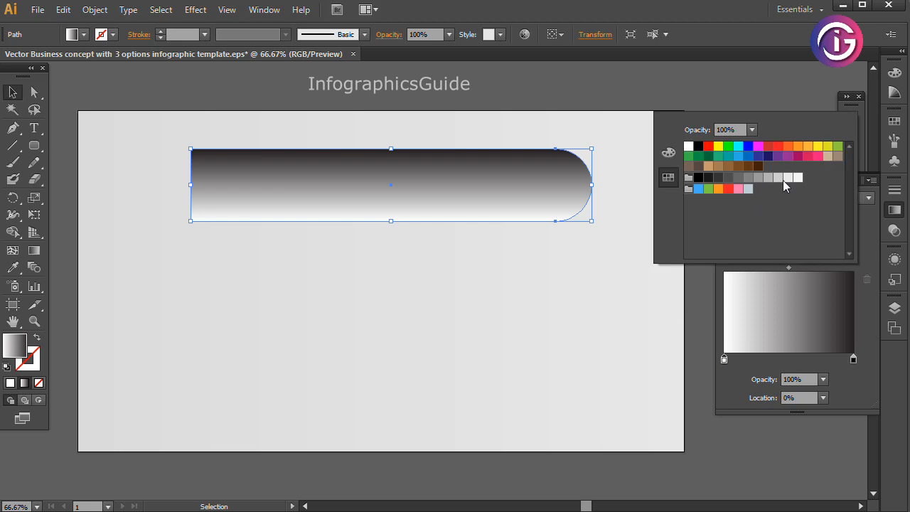
left_click(788, 179)
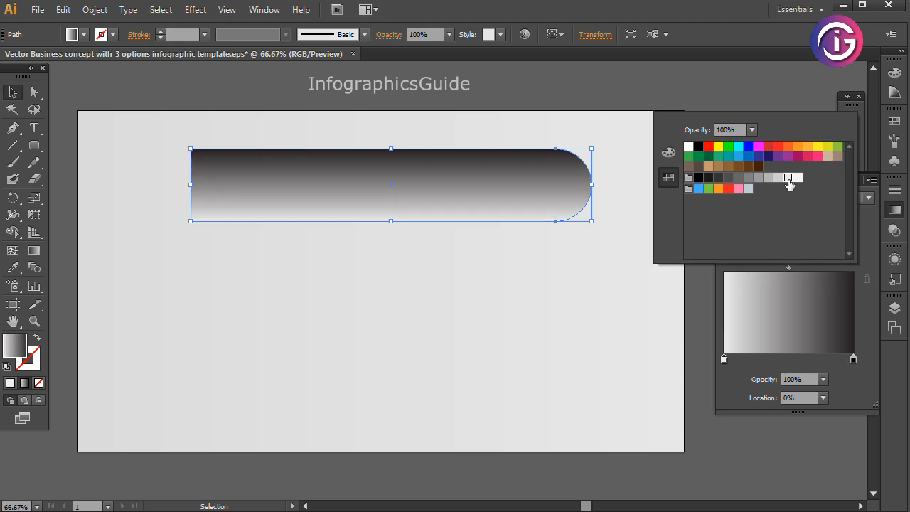
double_click(853, 361)
left_click(768, 178)
left_click(596, 297)
left_click(577, 297)
left_click(473, 208)
left_click(190, 10)
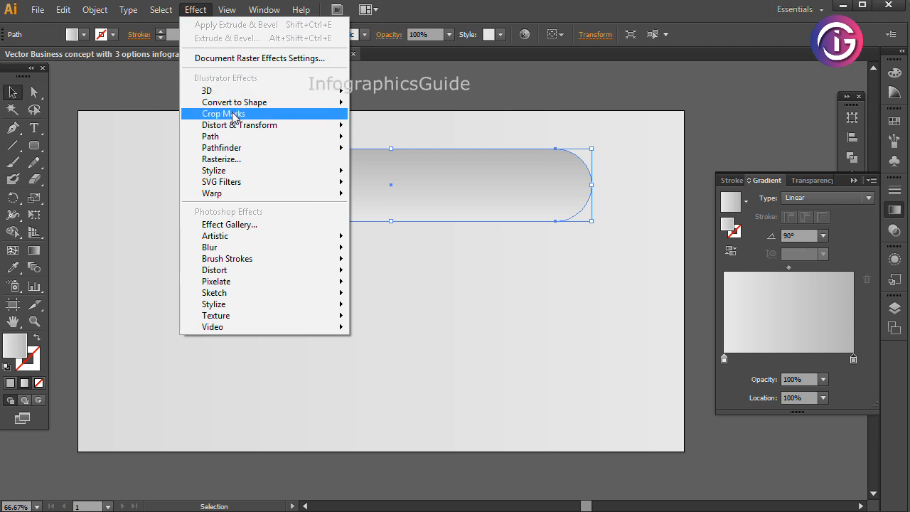
mouse_move(260, 94)
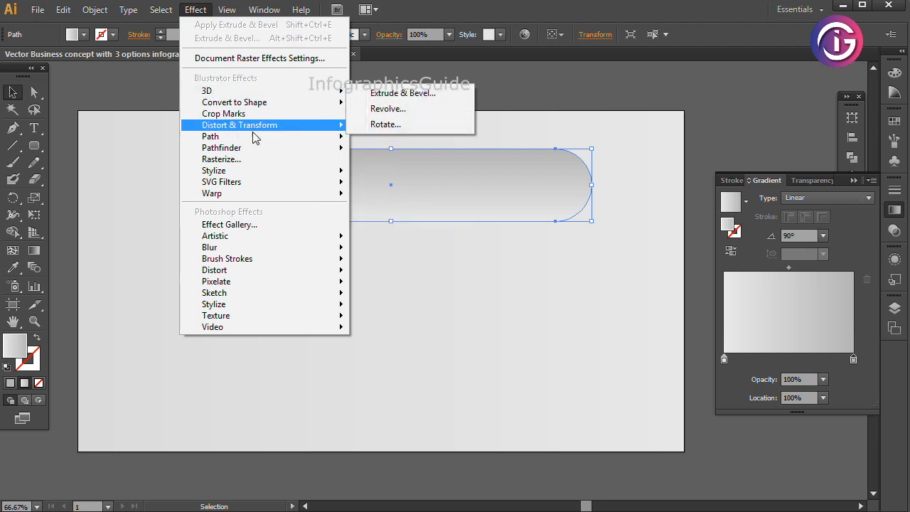
mouse_move(320, 171)
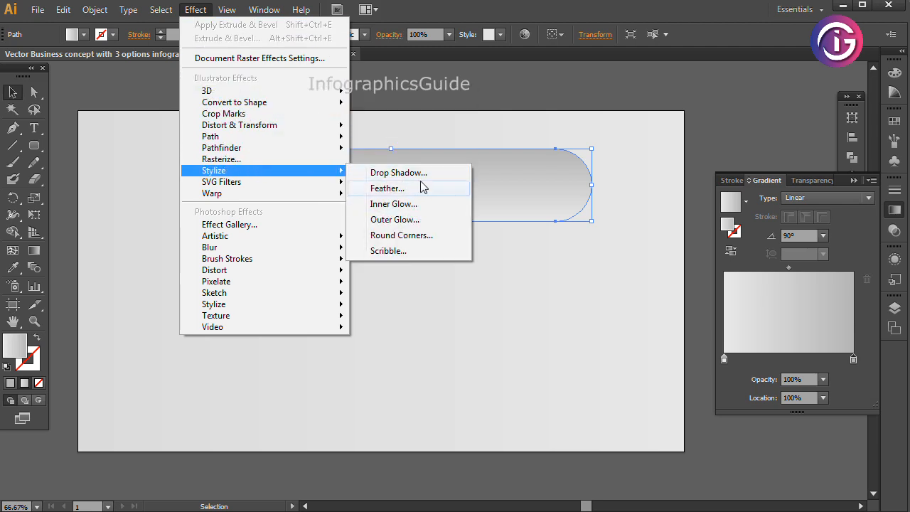
left_click(422, 174)
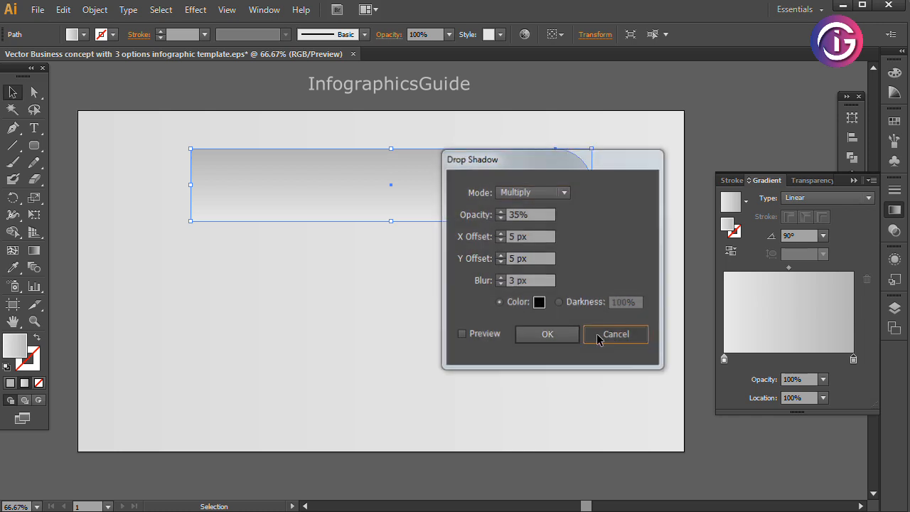
left_click(597, 334)
left_click(415, 311)
Duplicate the bar in front of the original, scale the copy down and place it over the bar's left end.
left_click(355, 189)
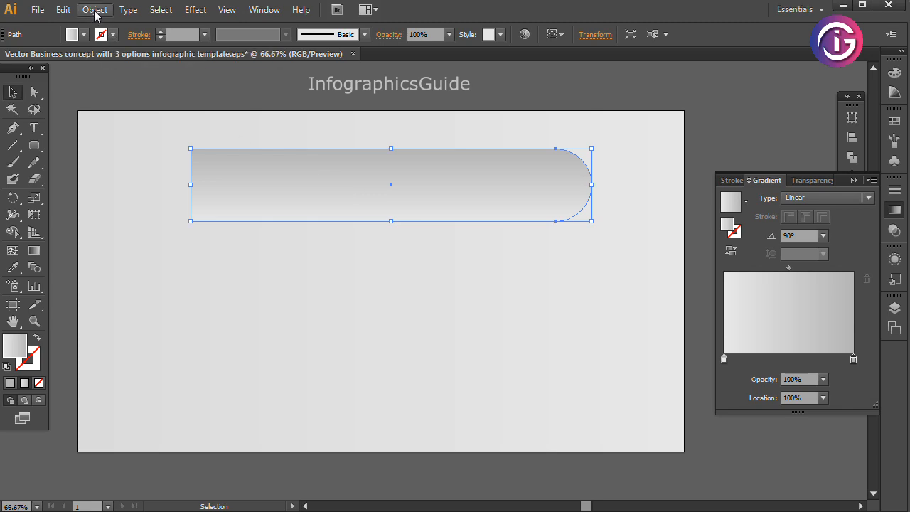
left_click(63, 9)
left_click(90, 79)
left_click(63, 9)
left_click(102, 112)
left_click_drag(356, 186, 322, 187)
left_click_drag(521, 186, 383, 186)
left_click_drag(327, 194, 330, 189)
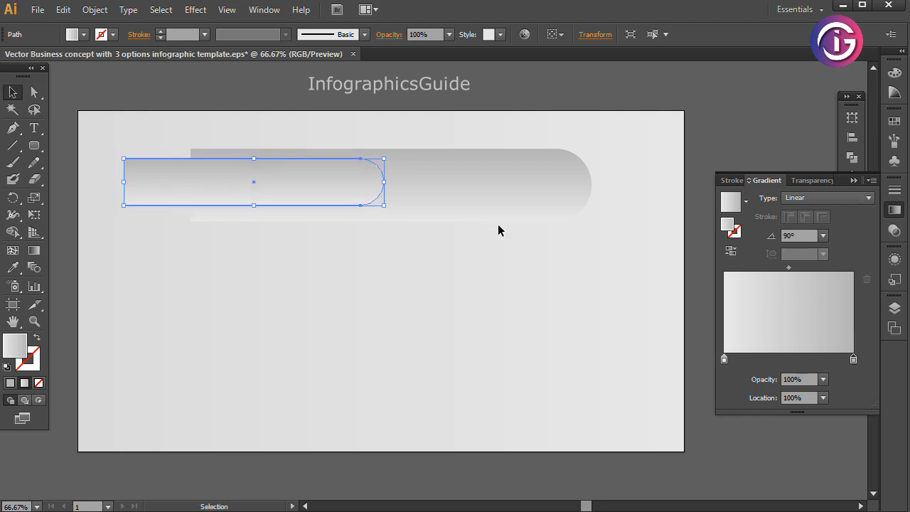
Shorten the small copy from its straight left side into a short tab overlapping the large bar's left end.
left_click(34, 92)
left_click_drag(111, 151, 201, 191)
left_click(12, 92)
Align the small tab and the large bar on the same horizontal centerline and move both slightly up.
left_click(479, 215, "shift")
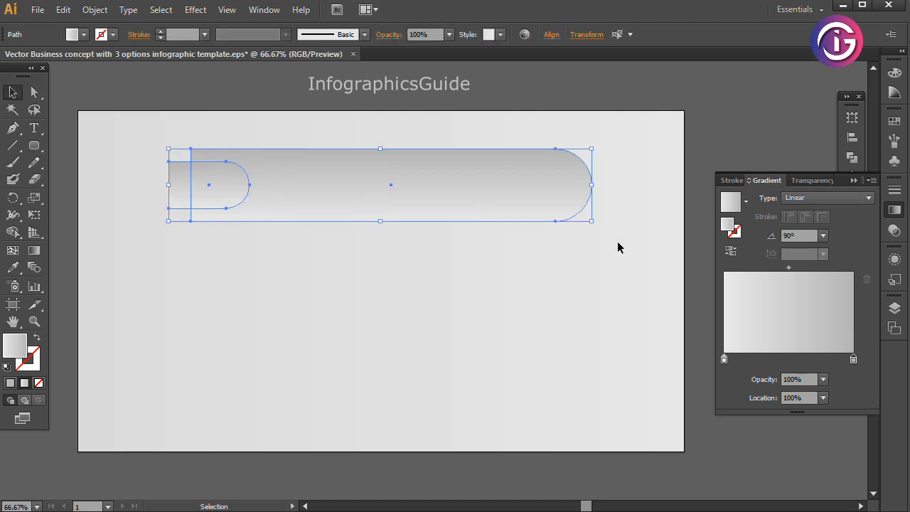
left_click_drag(540, 204, 538, 205)
left_click(522, 280)
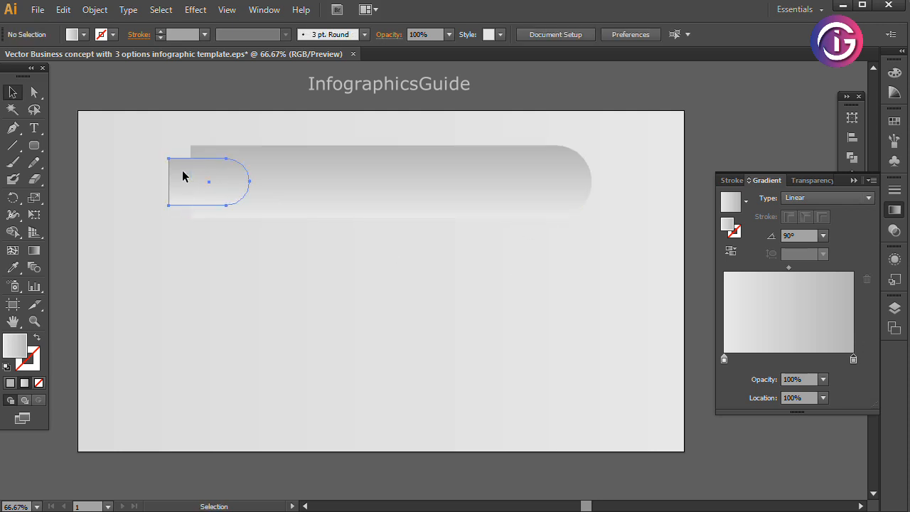
Nudge the small tab slightly left and fill it with the blue swatch R=41 G=171 B=226.
left_click_drag(181, 175, 177, 177)
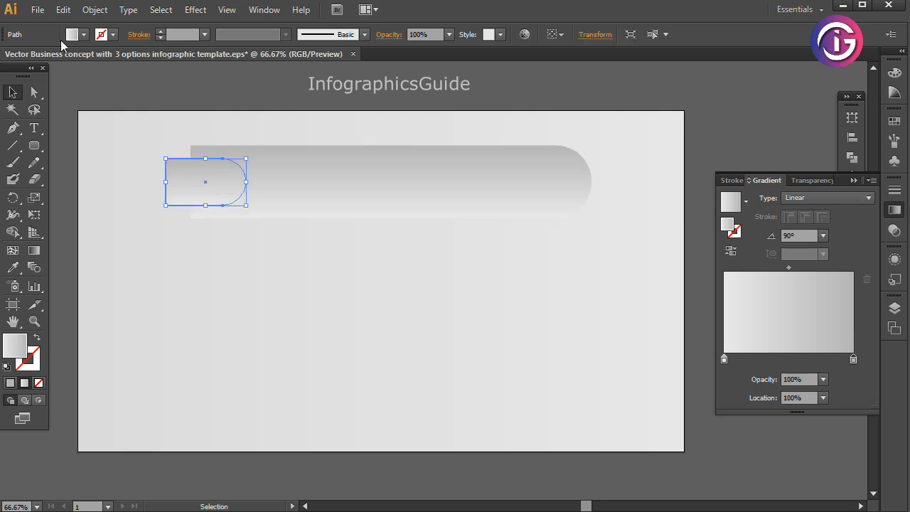
left_click(894, 210)
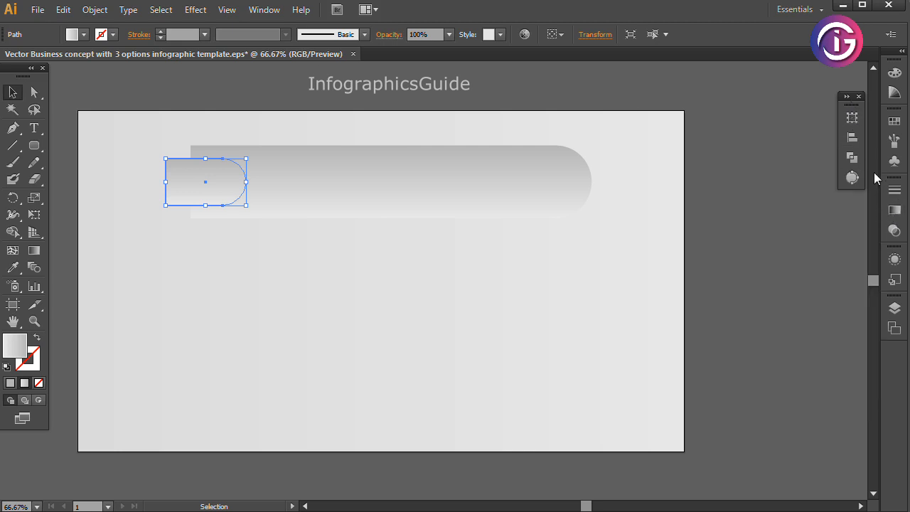
left_click(894, 122)
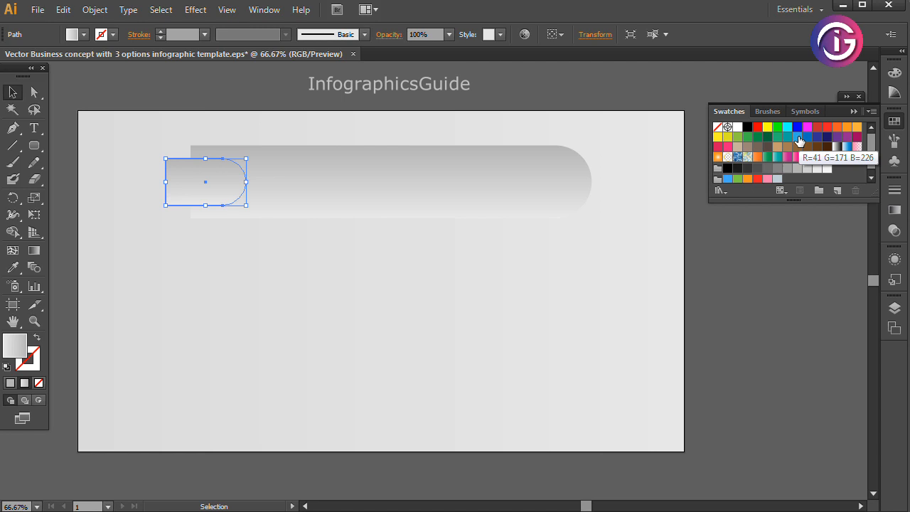
left_click(799, 140)
left_click(350, 294)
left_click(437, 196)
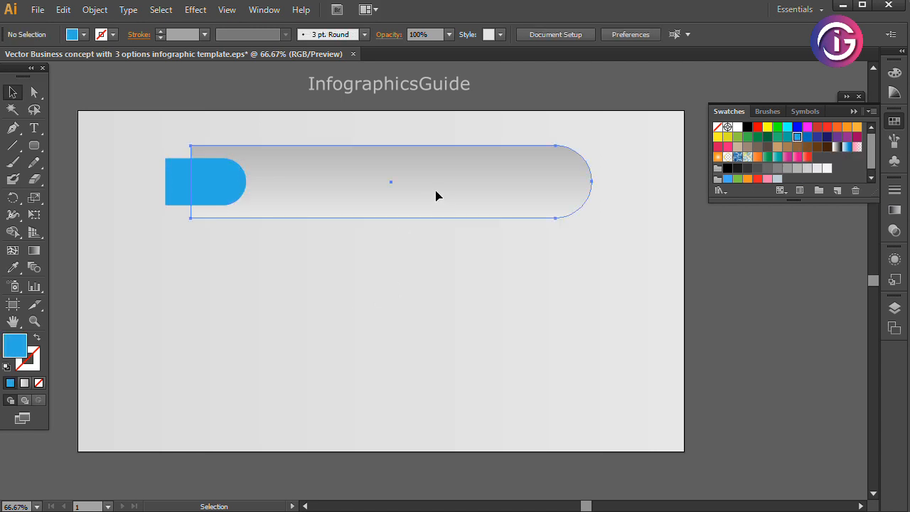
left_click(447, 274)
left_click(376, 183)
left_click(369, 261)
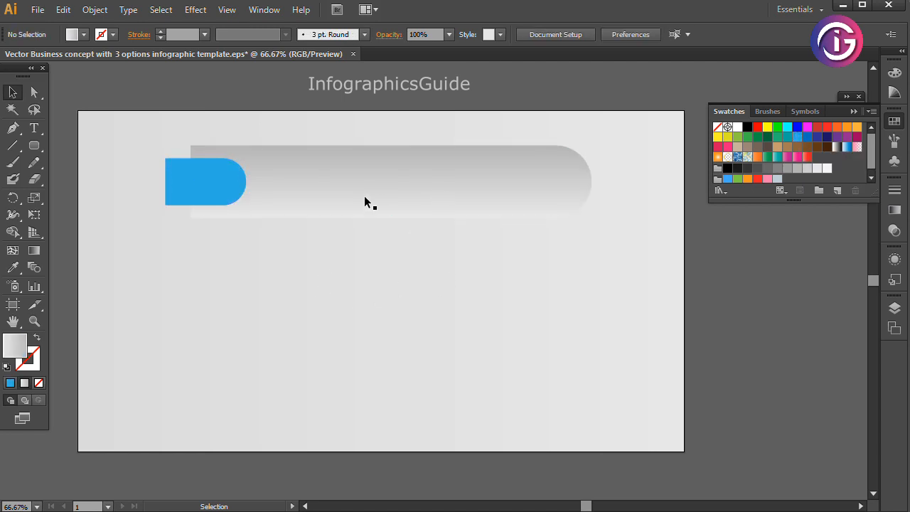
Apply a Multiply drop shadow to the large gray bar with 35% opacity, 5 px X and Y offsets and 3 px blur.
left_click(366, 197)
left_click(196, 9)
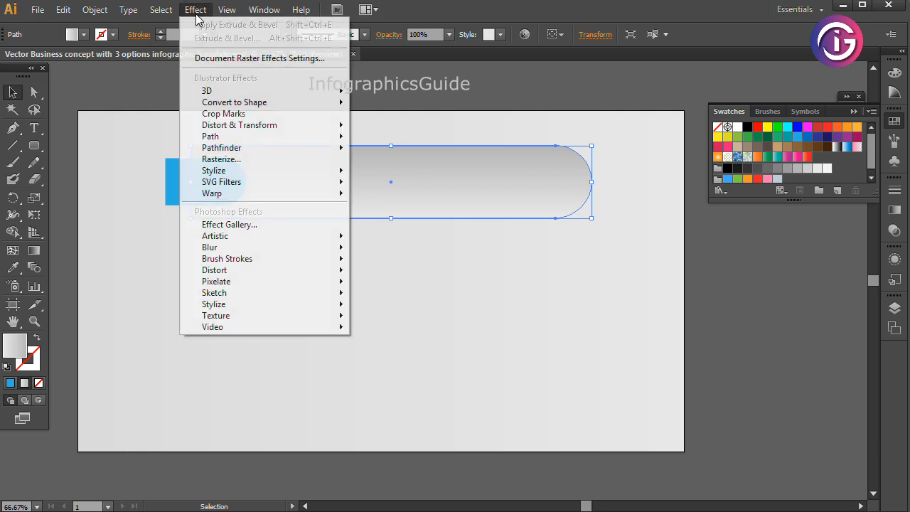
mouse_move(249, 96)
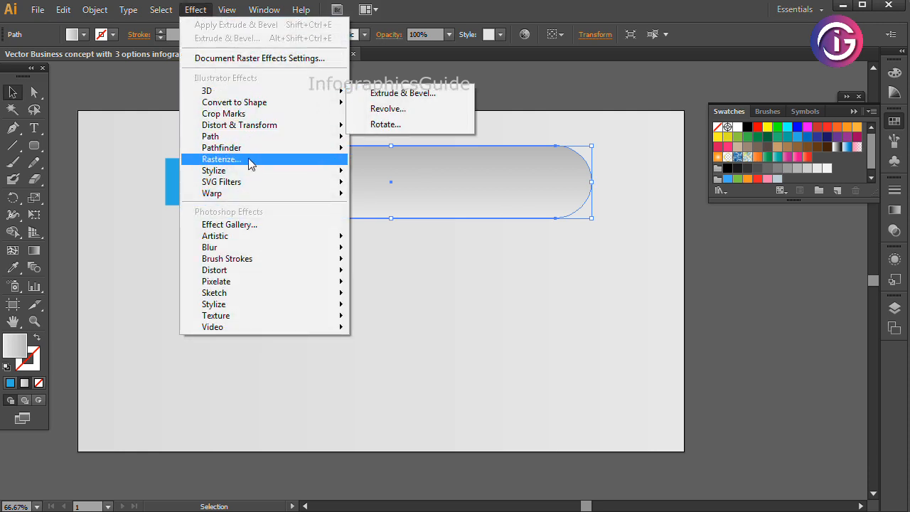
mouse_move(273, 170)
left_click(398, 173)
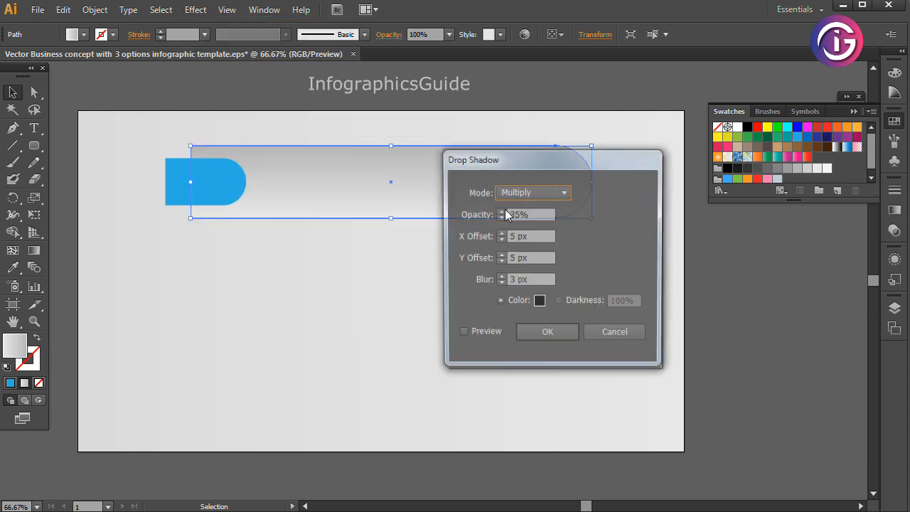
left_click(489, 335)
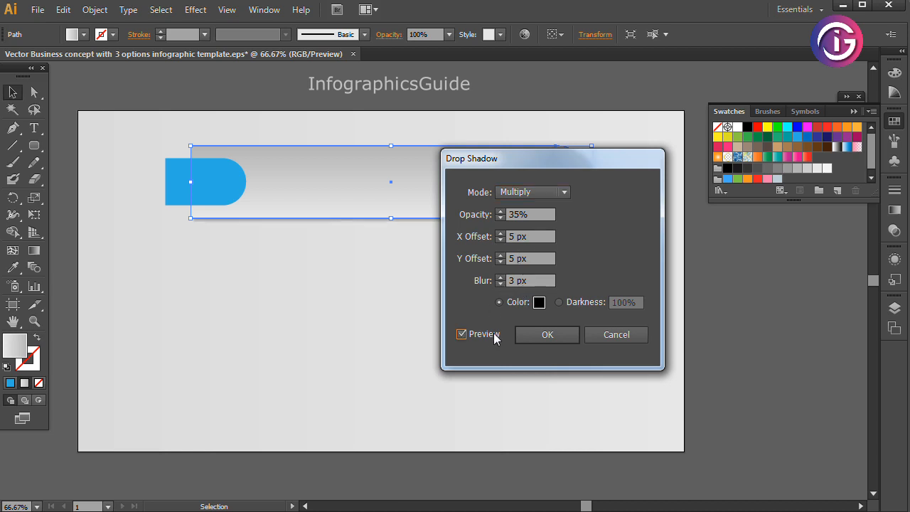
left_click(545, 334)
left_click(552, 322)
left_click_drag(627, 257, 108, 123)
left_click(148, 123)
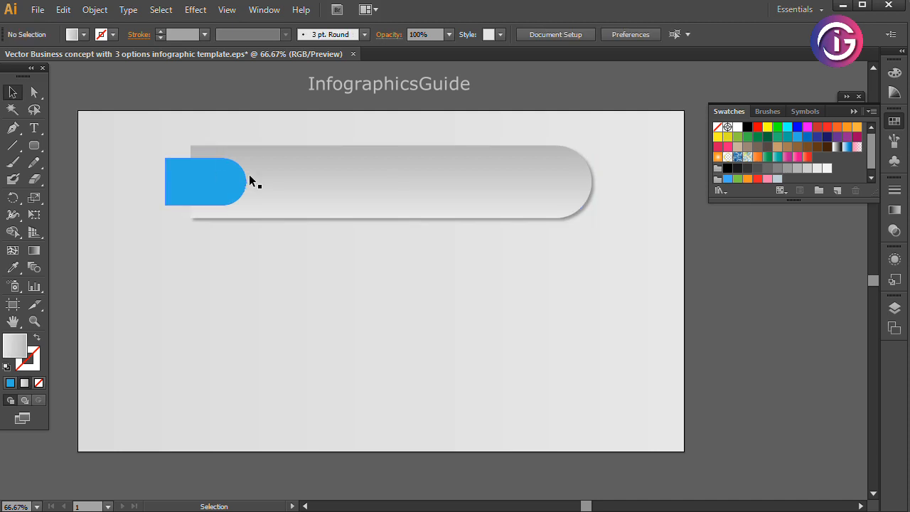
Draw a small rectangle filling the gap between the blue tab's overhanging top edge and the bar's top corner, and fill it dark blue.
left_click(245, 166, "ctrl")
left_click(374, 278, "ctrl")
left_click_drag(590, 308, 371, 196)
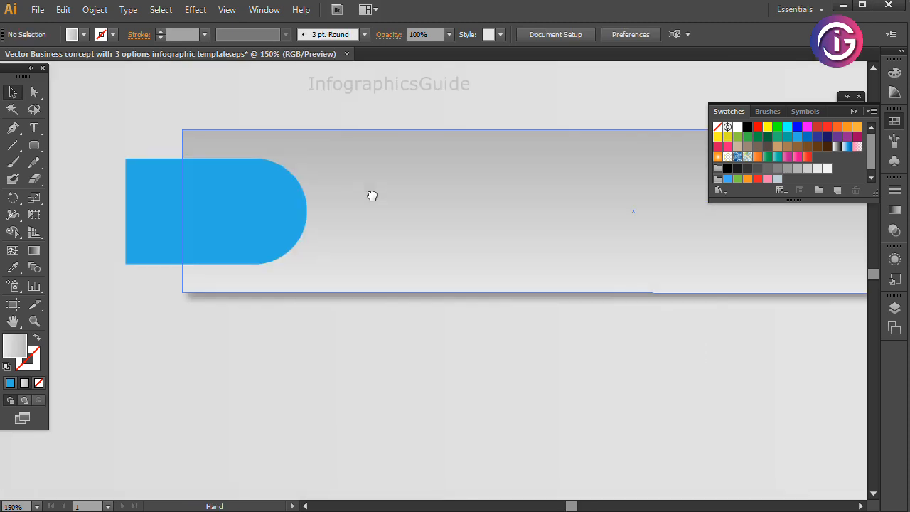
left_click(35, 145)
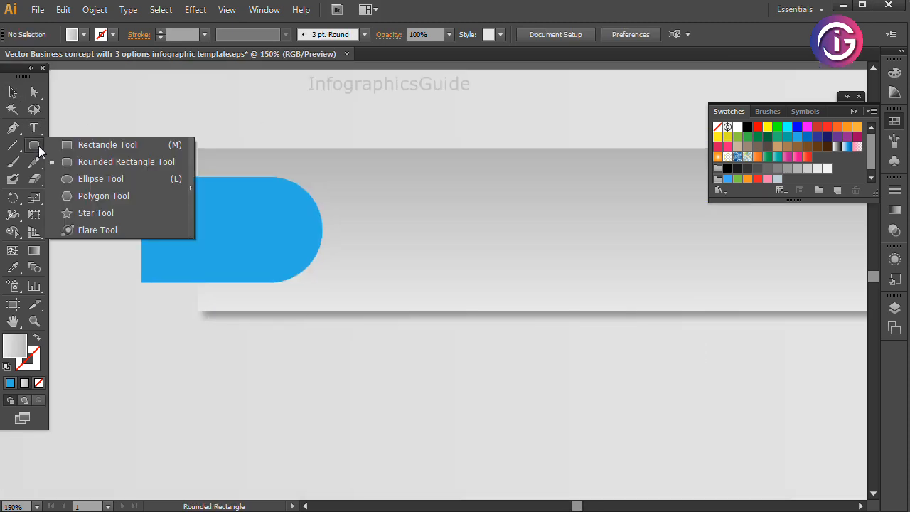
left_click(74, 146)
left_click_drag(140, 148, 198, 177)
left_click(13, 91)
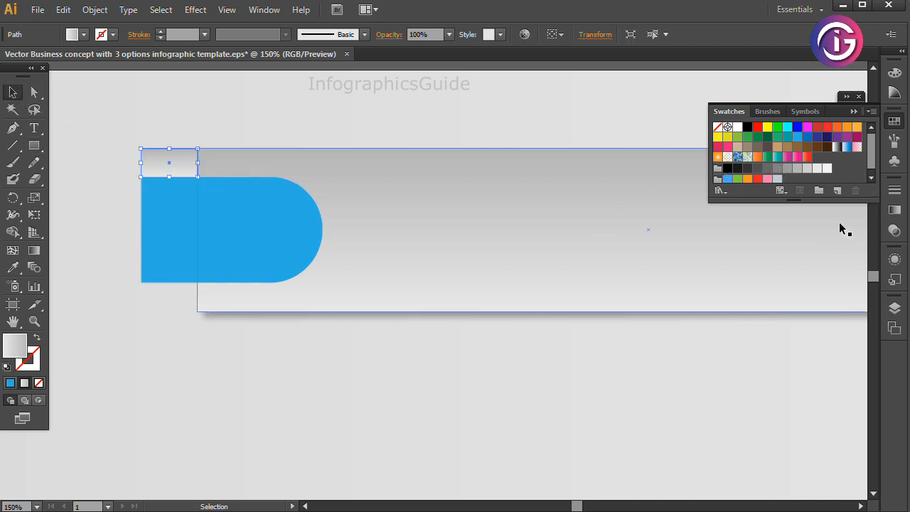
left_click(817, 136)
Delete the small dark blue rectangle's upper outer corner point to turn it into a triangular fold.
left_click(34, 92)
left_click(168, 120)
left_click(143, 148)
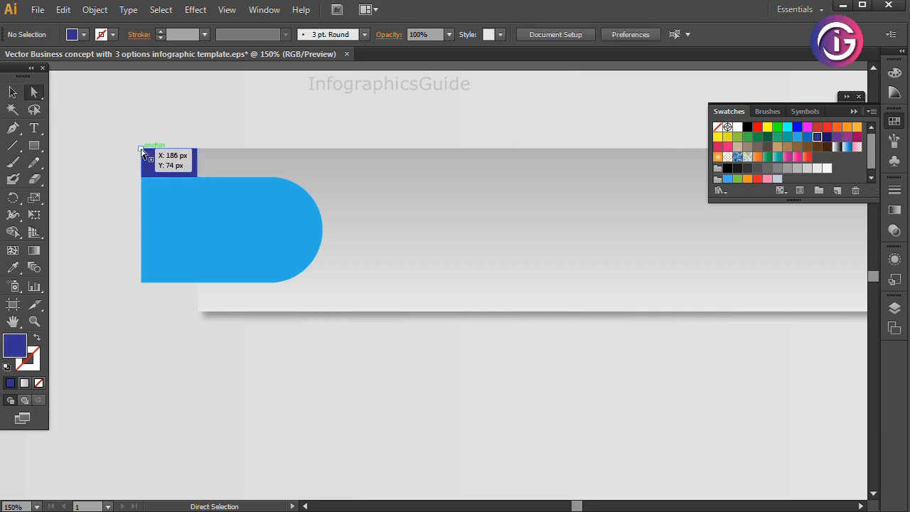
left_click(269, 36)
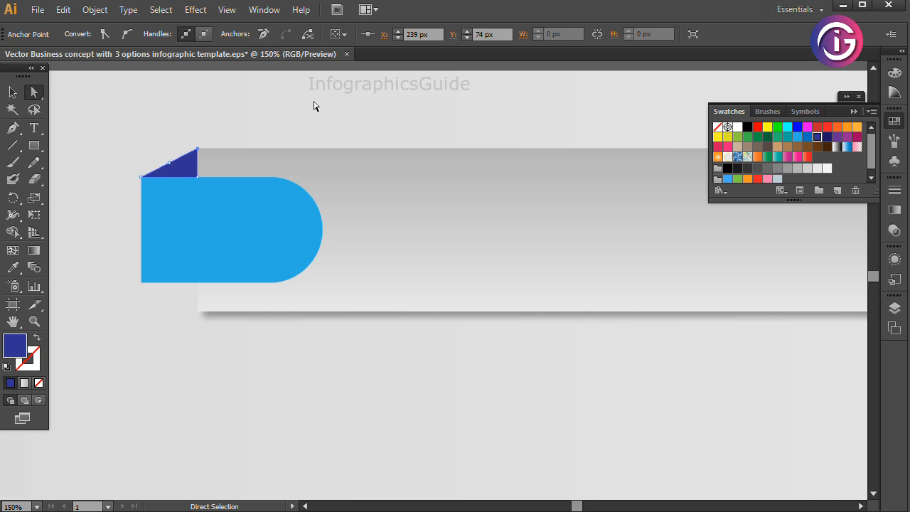
left_click(326, 102)
left_click(8, 93)
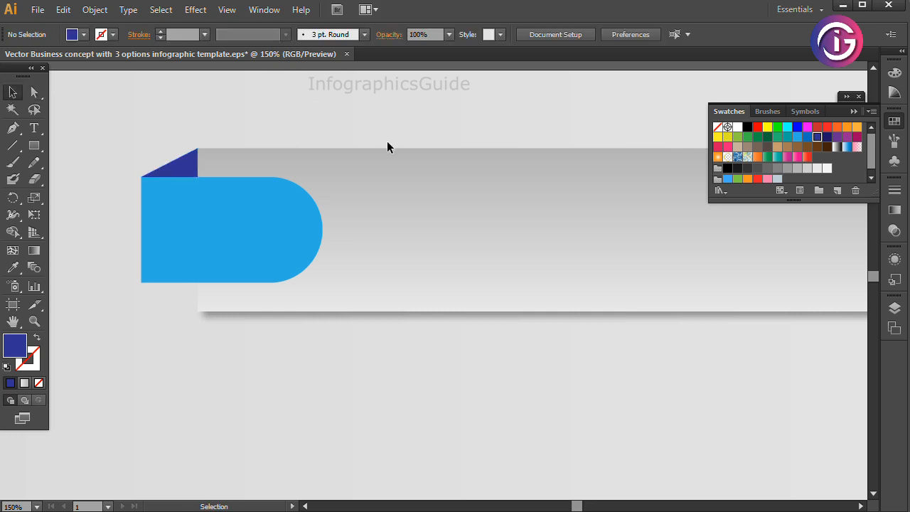
Copy the triangular fold, paste it in front and move the copy directly below the blue tab.
left_click(196, 170)
left_click(64, 9)
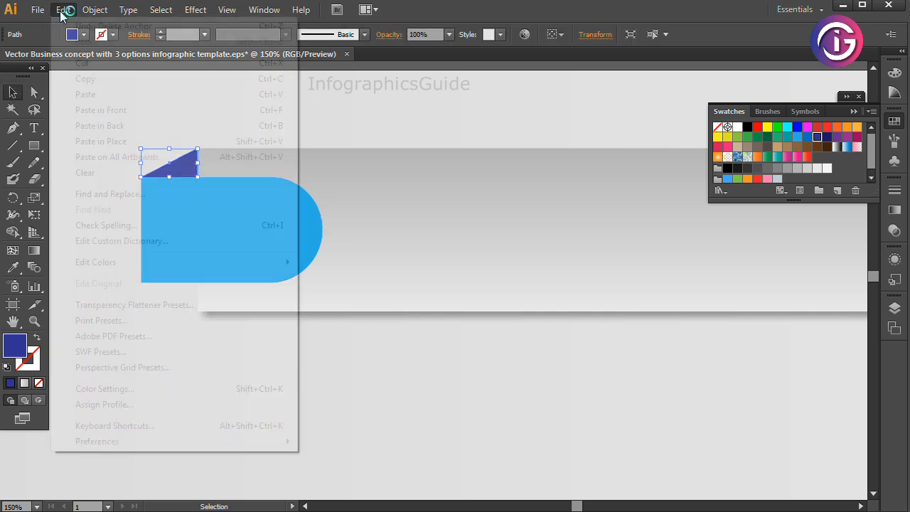
left_click(86, 79)
left_click(63, 10)
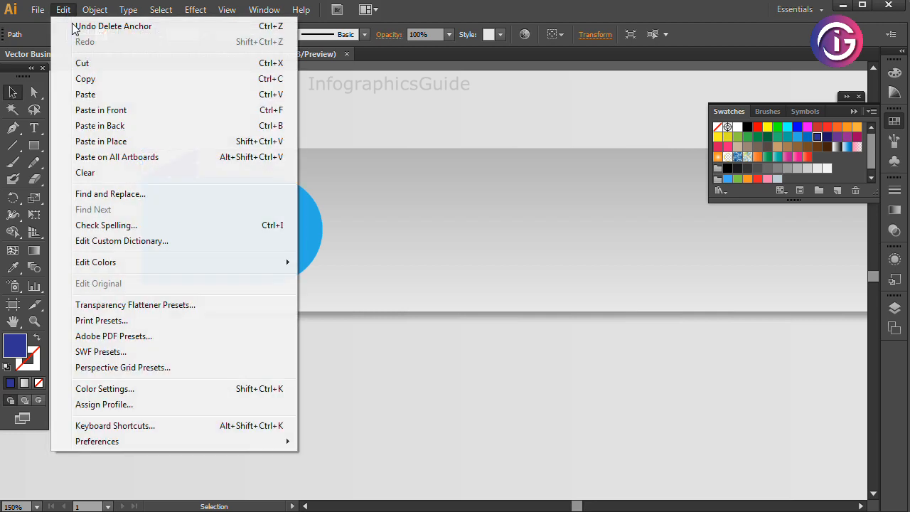
left_click(101, 110)
left_click_drag(192, 170, 197, 305)
Reflect the lower fold across the horizontal axis so it mirrors the upper one.
right_click(193, 299)
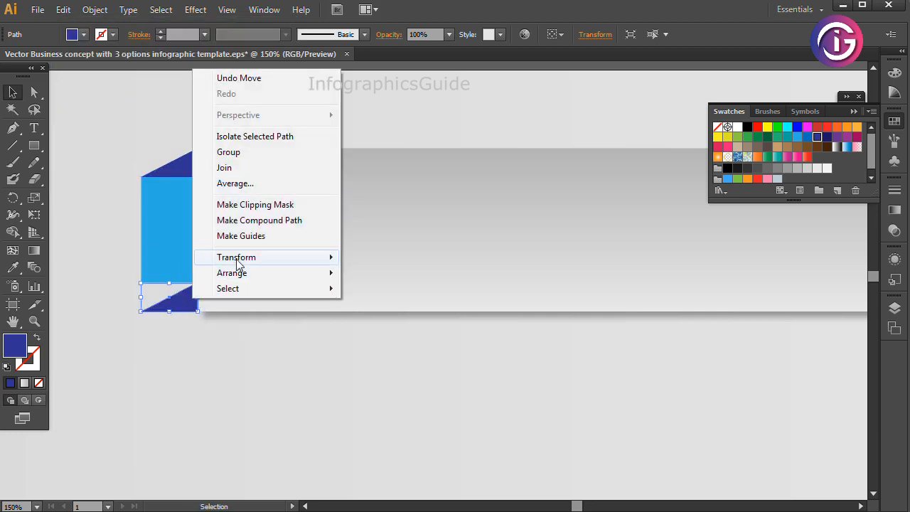
mouse_move(238, 263)
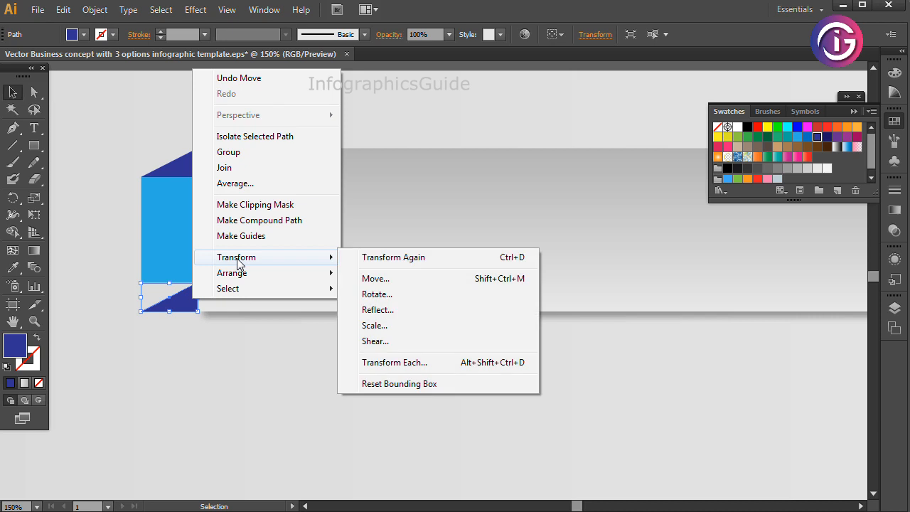
left_click(374, 309)
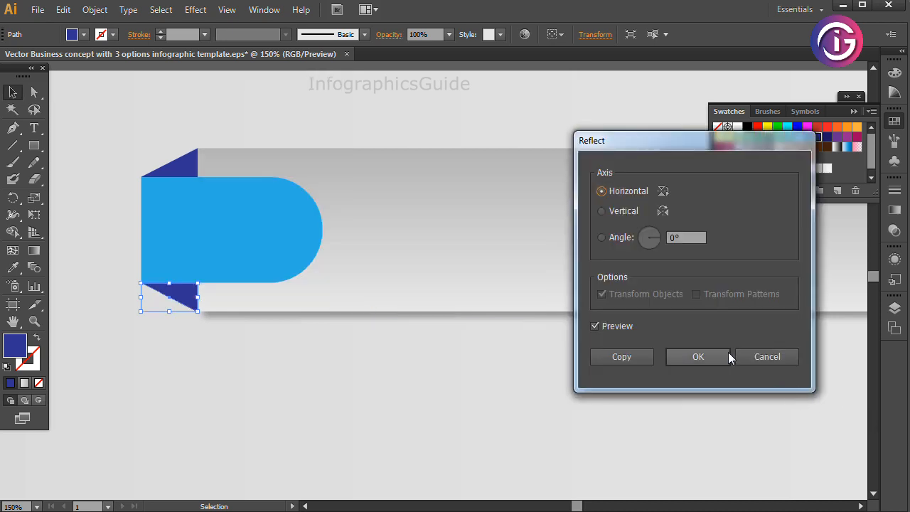
left_click(722, 353)
left_click(430, 406)
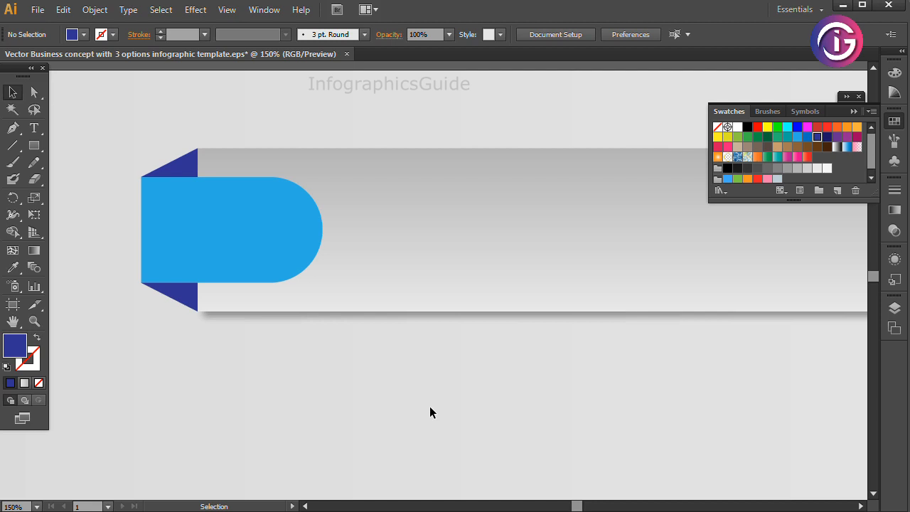
left_click(358, 300)
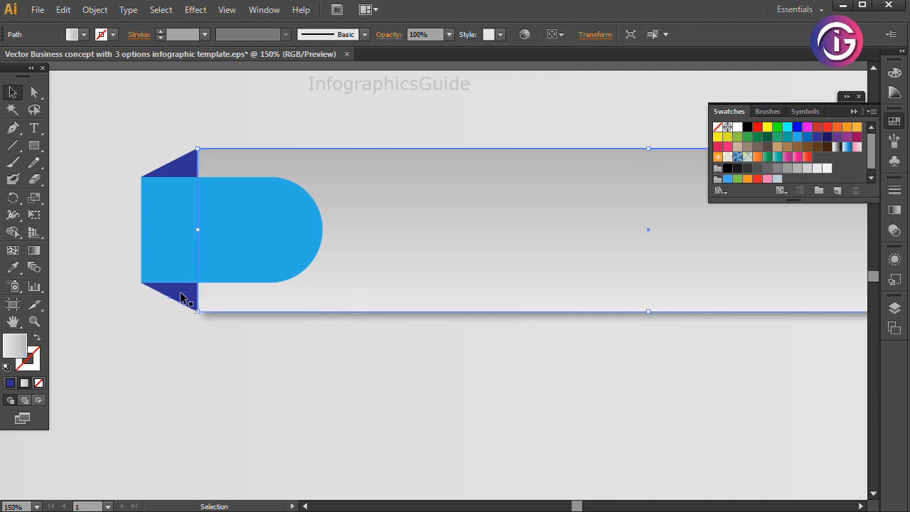
left_click(185, 300)
left_click(357, 303, "shift")
left_click(429, 300)
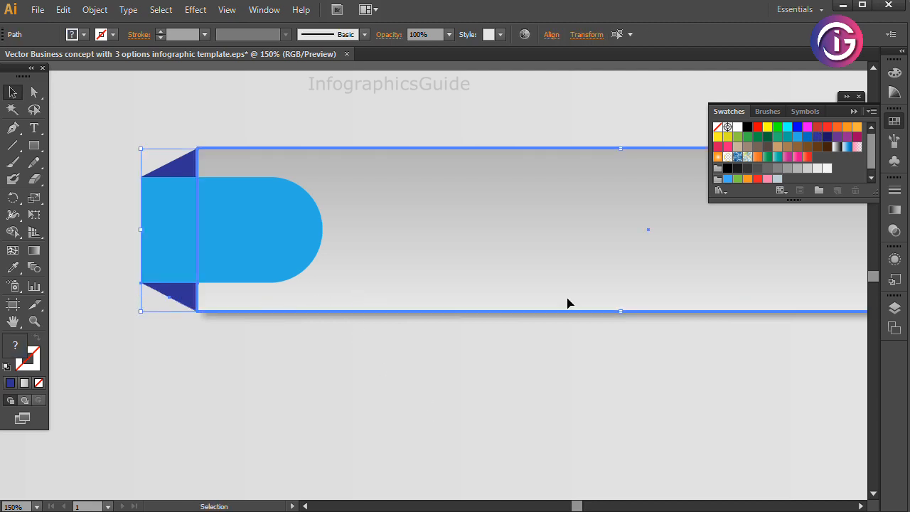
left_click(477, 382)
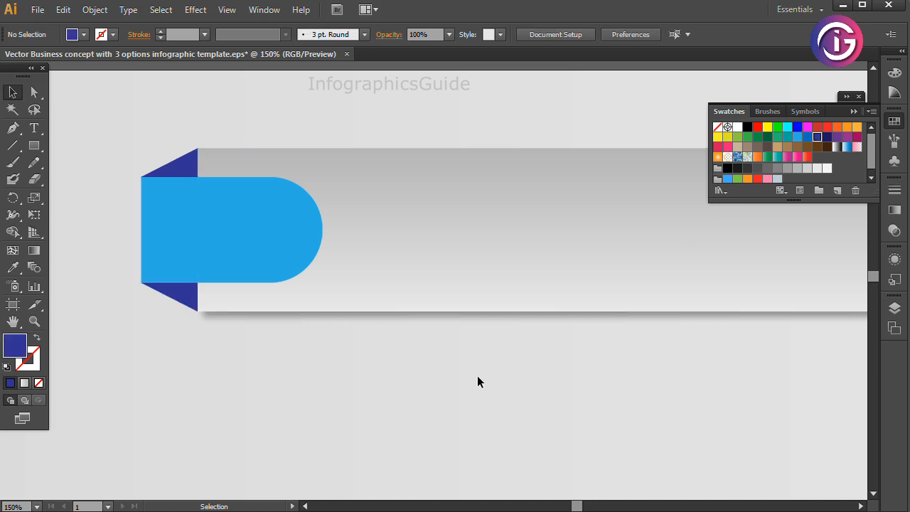
Examine closely how the lower and upper folds meet the corners of the tab and the gray bar.
left_click(241, 156)
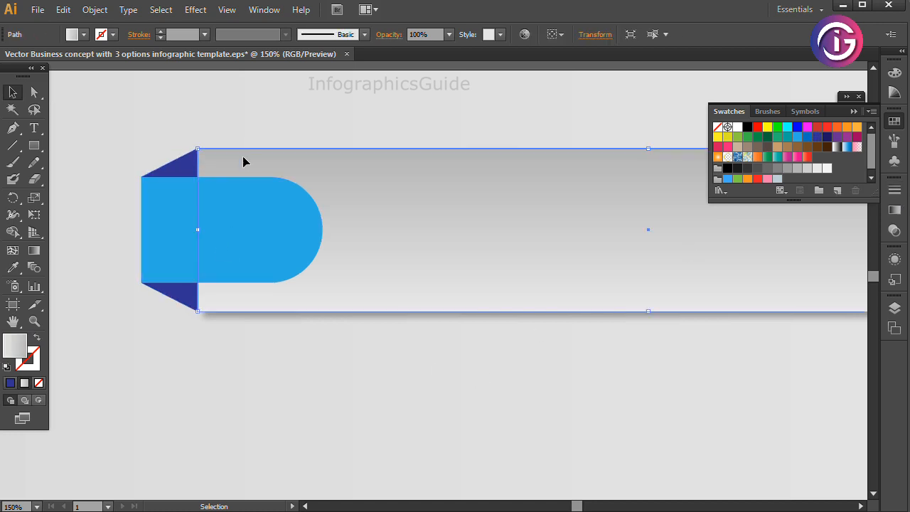
left_click(217, 300, "ctrl")
left_click(218, 299, "ctrl")
left_click(367, 337, "ctrl")
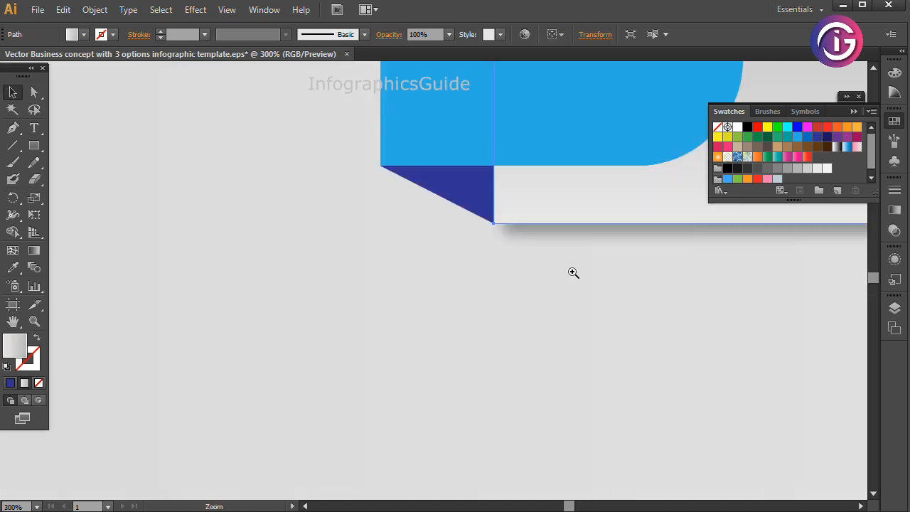
left_click(573, 270, "ctrl")
left_click(218, 327)
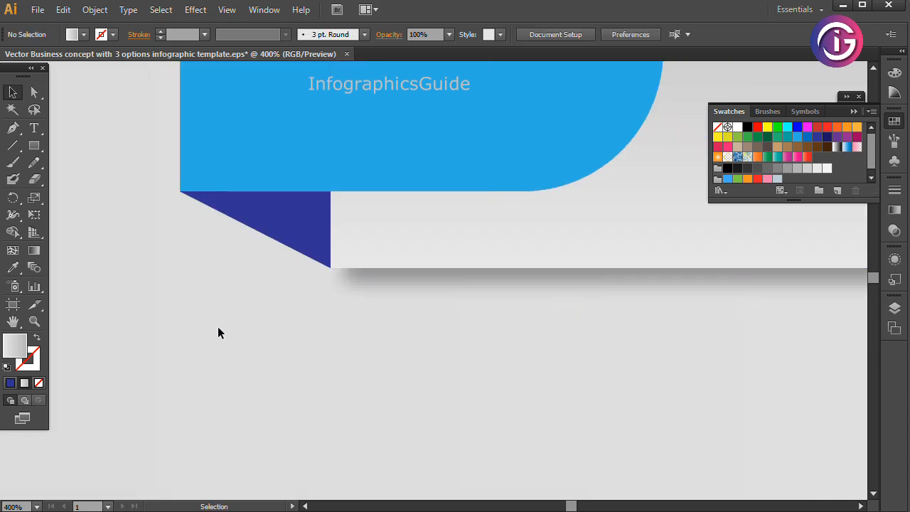
left_click_drag(217, 324, 217, 492)
left_click_drag(260, 195, 231, 333)
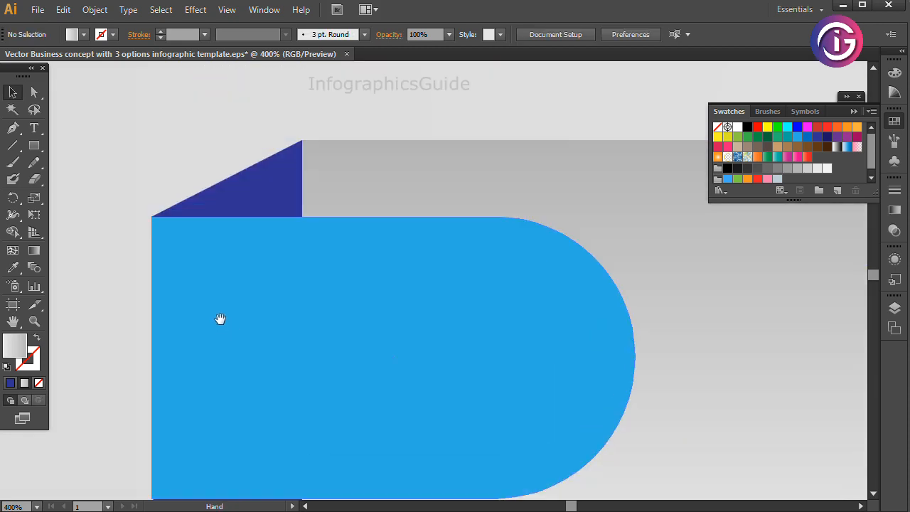
Recolor both triangular folds with the medium blue swatch.
left_click(317, 119, "alt")
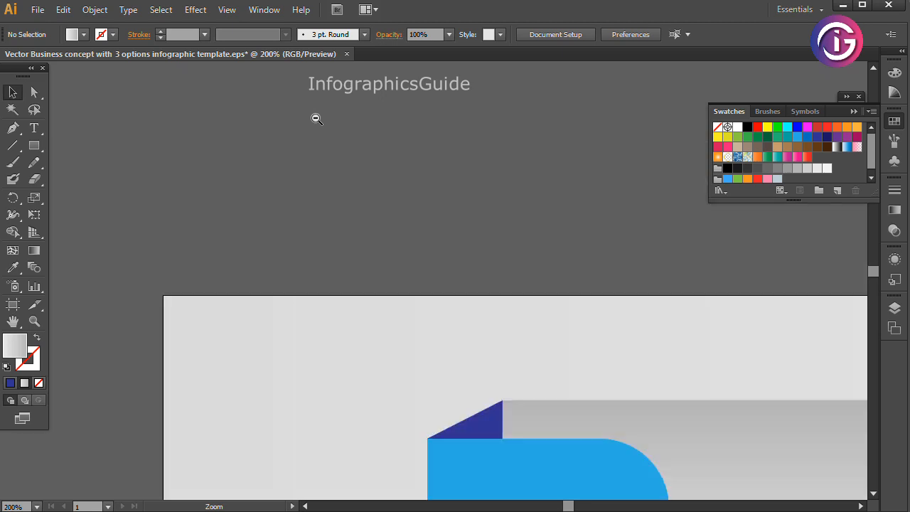
left_click_drag(452, 281, 144, 63)
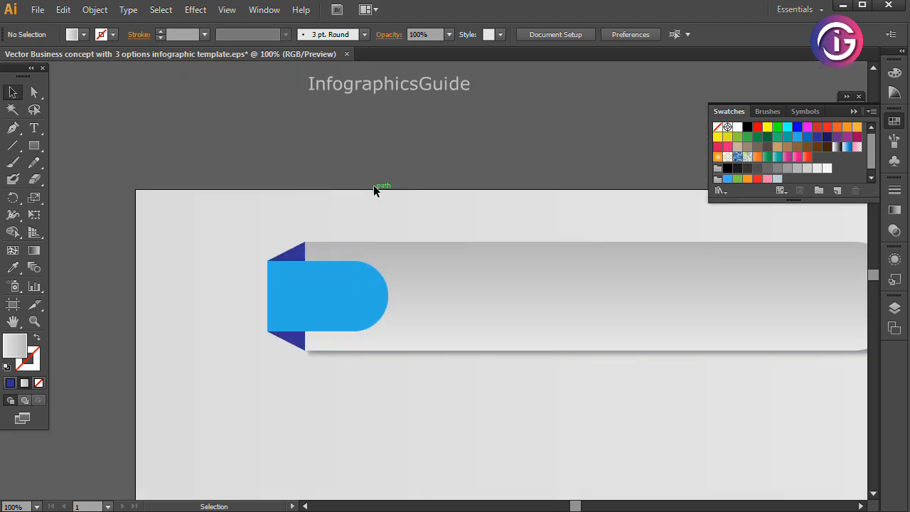
left_click_drag(435, 247, 326, 212)
left_click(404, 246, "ctrl+alt")
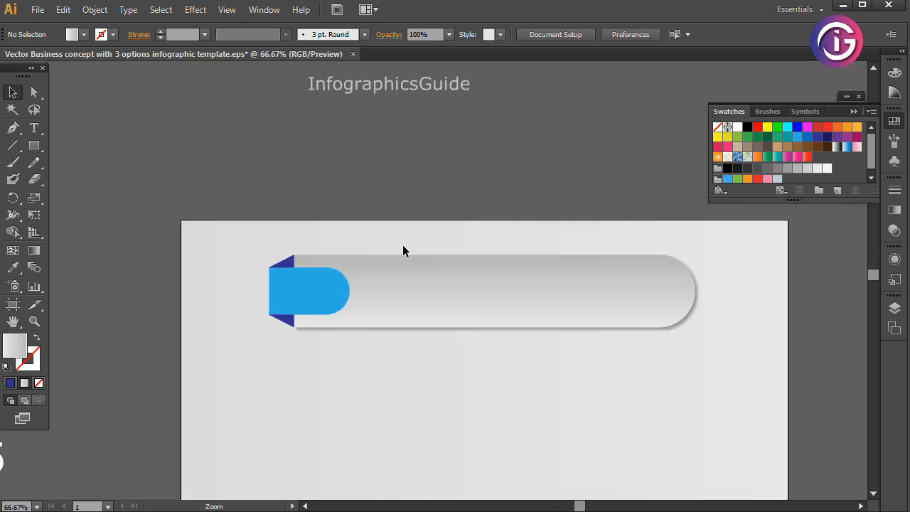
left_click(192, 238)
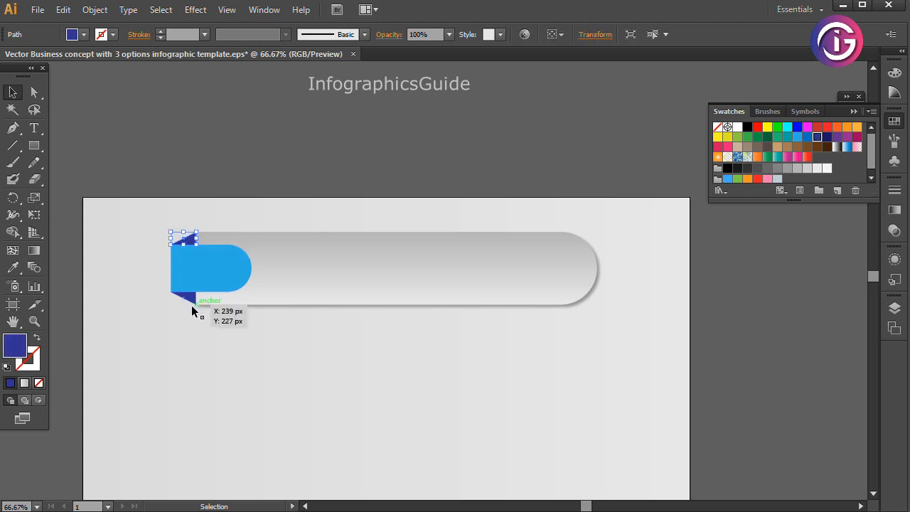
left_click(191, 306, "shift")
left_click(808, 137)
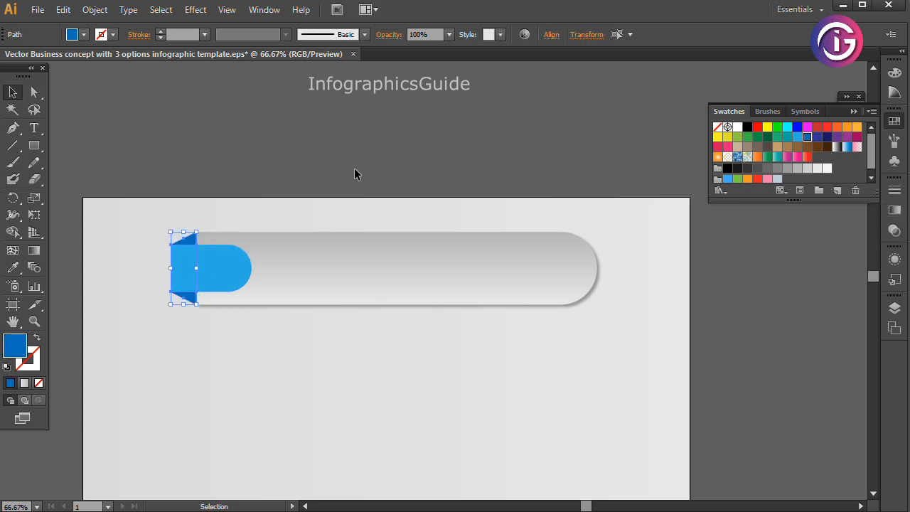
left_click(350, 172)
Duplicate the complete banner straight down and repeat the copy twice to make four evenly spaced banners.
left_click_drag(515, 336, 636, 351)
left_click_drag(374, 256, 419, 262)
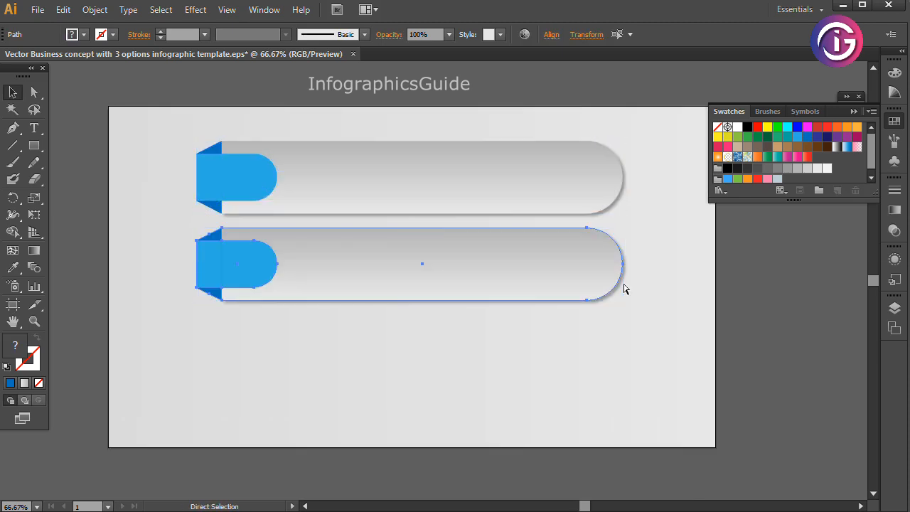
key("ctrl+d")
key("ctrl+d")
Scale all four banners down together to fit the artboard's height and move them up slightly.
left_click_drag(159, 124, 665, 498)
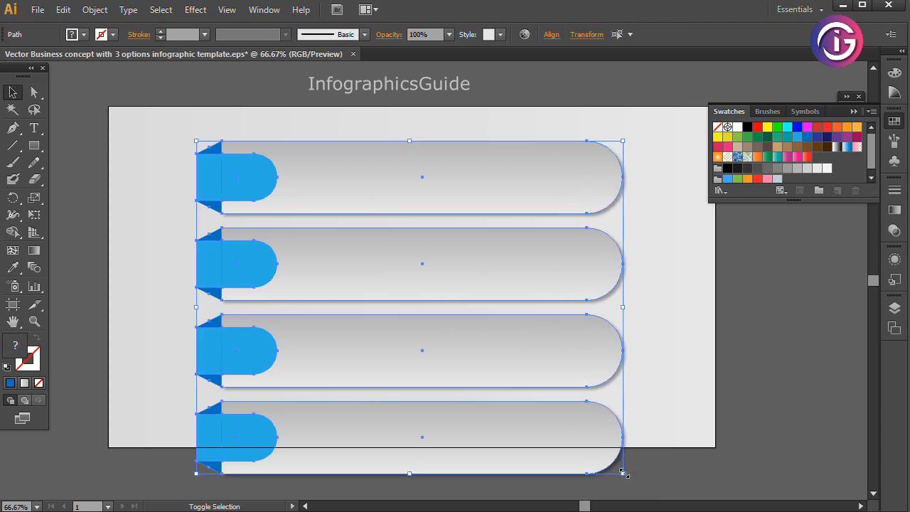
left_click_drag(616, 467, 595, 439)
left_click_drag(543, 329, 569, 320)
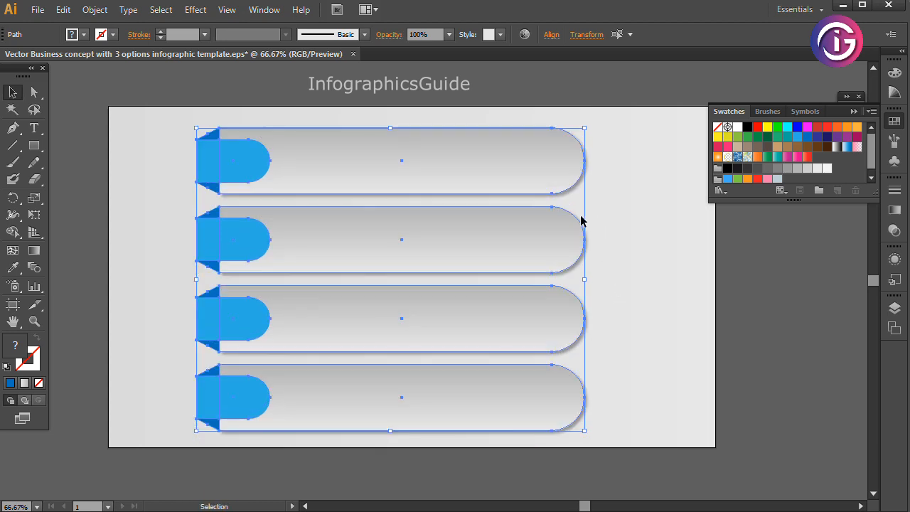
left_click_drag(519, 263, 520, 261)
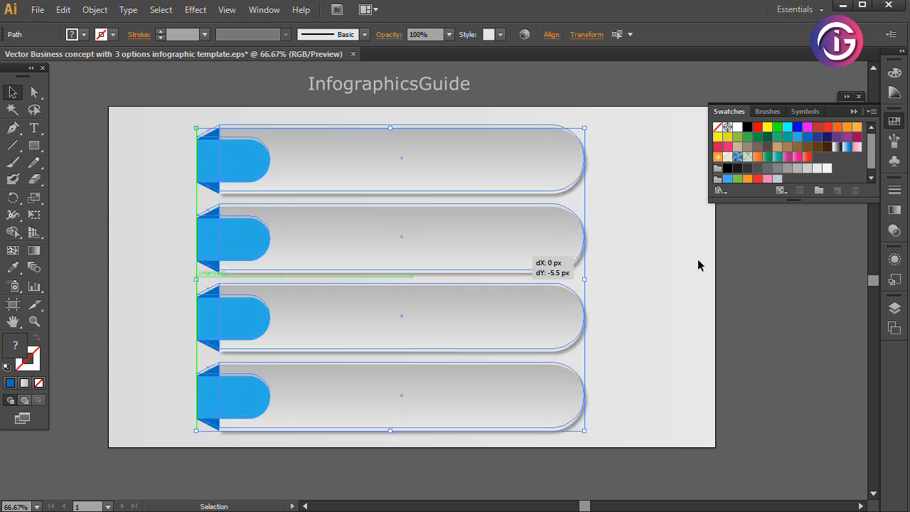
left_click(652, 264)
Lengthen all four gray bars together by shifting their rounded end points outward to the right.
key("a")
left_click_drag(632, 114, 461, 483)
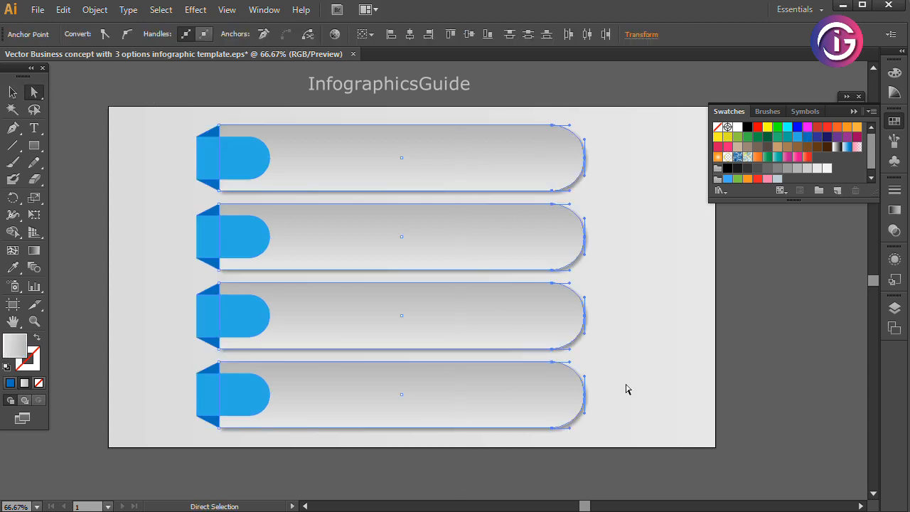
left_click_drag(569, 269, 620, 270)
left_click(701, 341)
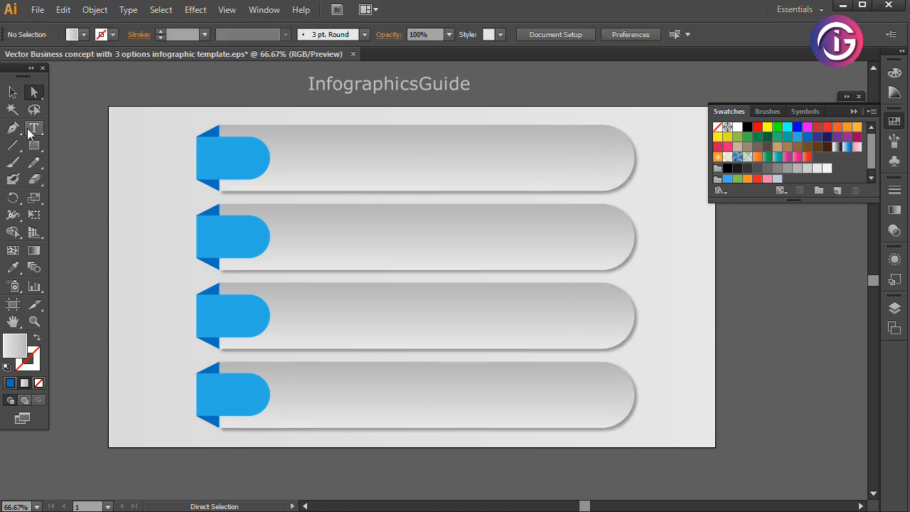
Place the white bar-chart icon on the first banner's blue tab and bring it to the front.
left_click(13, 91)
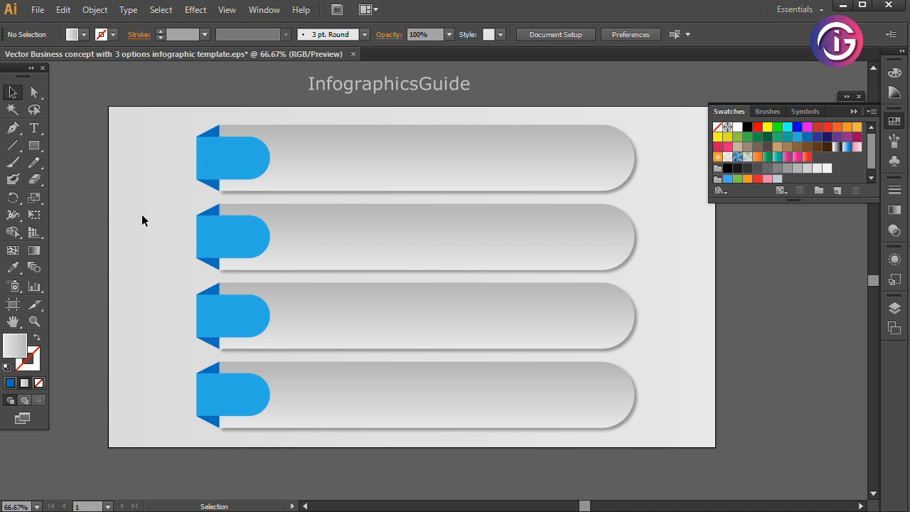
left_click_drag(134, 223, 386, 238)
left_click_drag(111, 160, 486, 187)
left_click(95, 9)
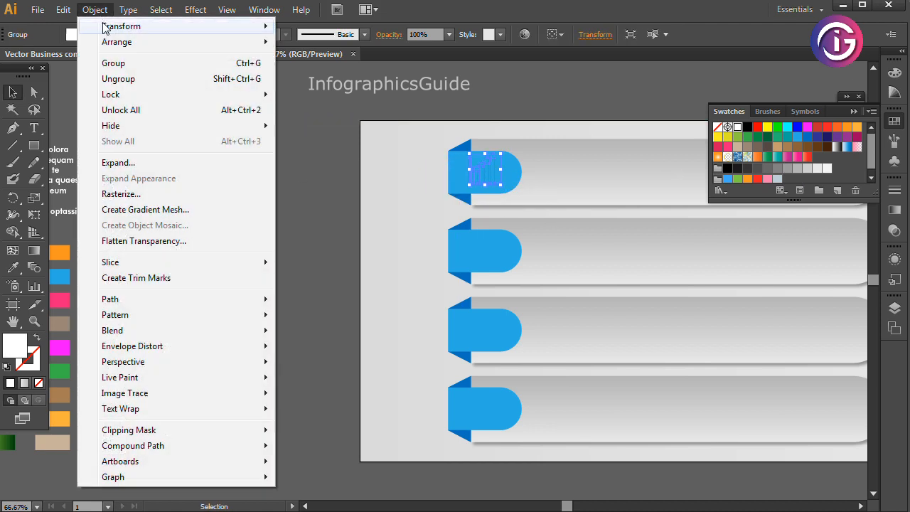
mouse_move(177, 43)
left_click(331, 38)
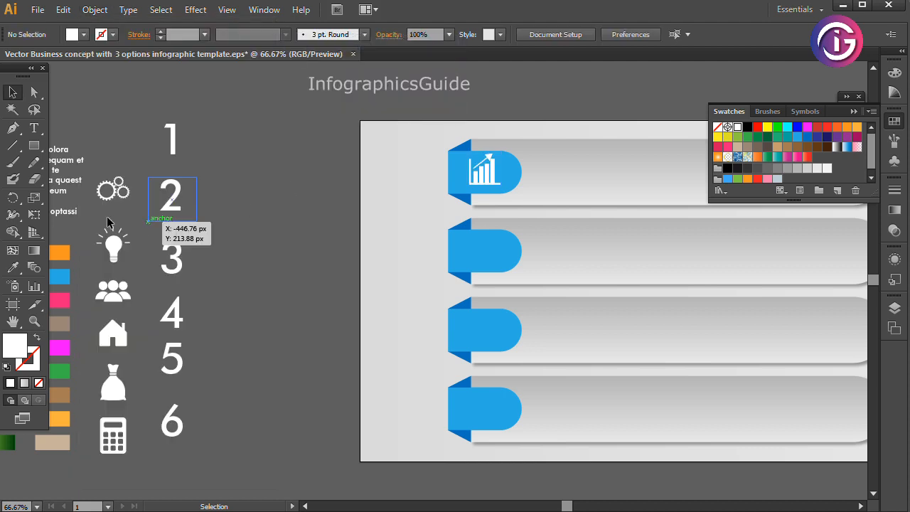
Place the white light bulb icon on the second banner's blue tab and bring it to the front.
left_click_drag(123, 248, 490, 260)
left_click(88, 10)
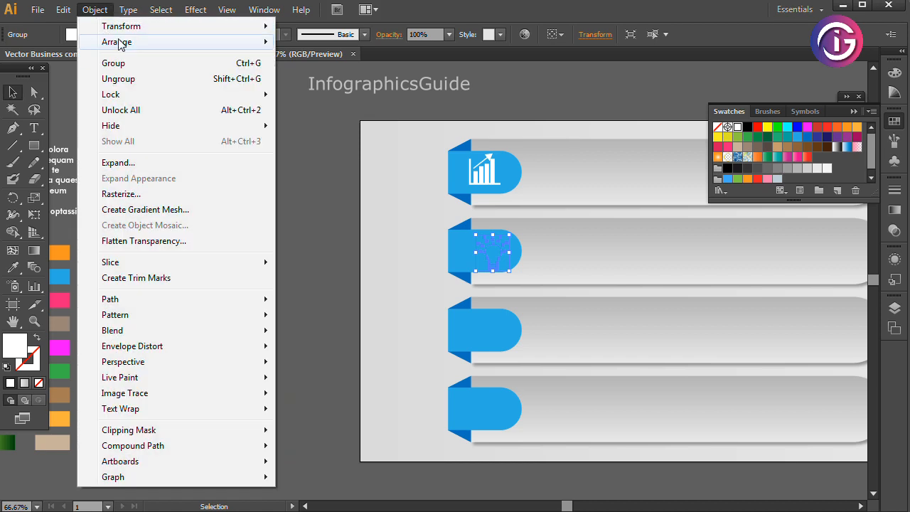
mouse_move(120, 43)
left_click(322, 42)
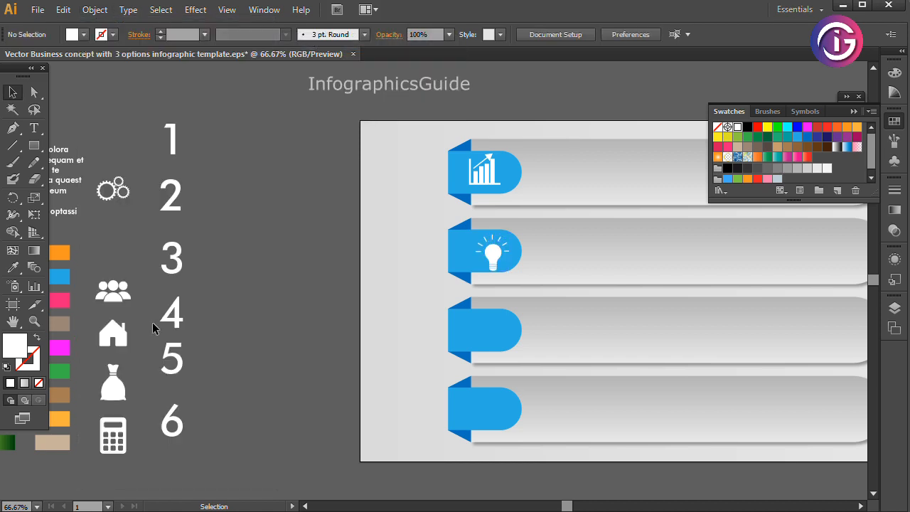
Place the white people icon on the third banner's blue tab and bring it to the front.
left_click_drag(118, 295, 496, 342)
left_click(95, 9)
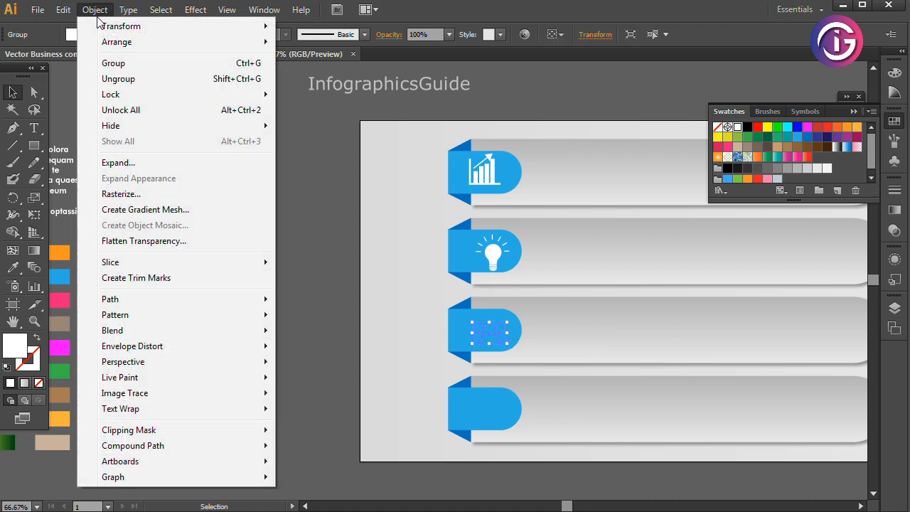
mouse_move(119, 43)
left_click(322, 42)
left_click(303, 354)
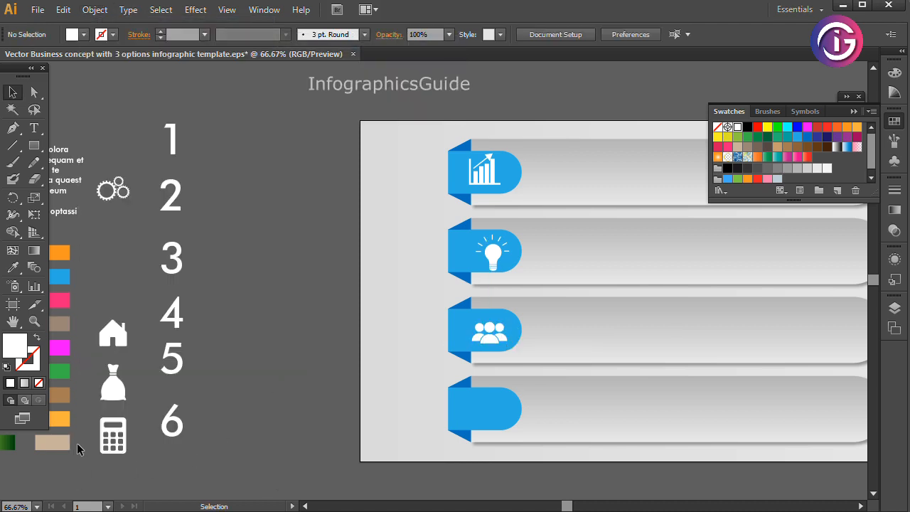
Place the white money bag icon on the fourth banner's blue tab and bring it to the front.
left_click_drag(114, 395, 490, 424)
left_click(94, 10)
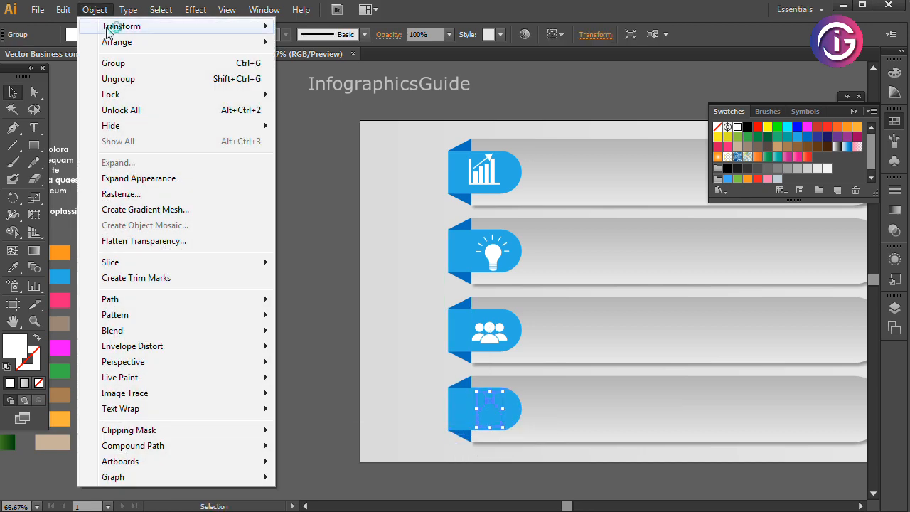
mouse_move(118, 41)
left_click(306, 42)
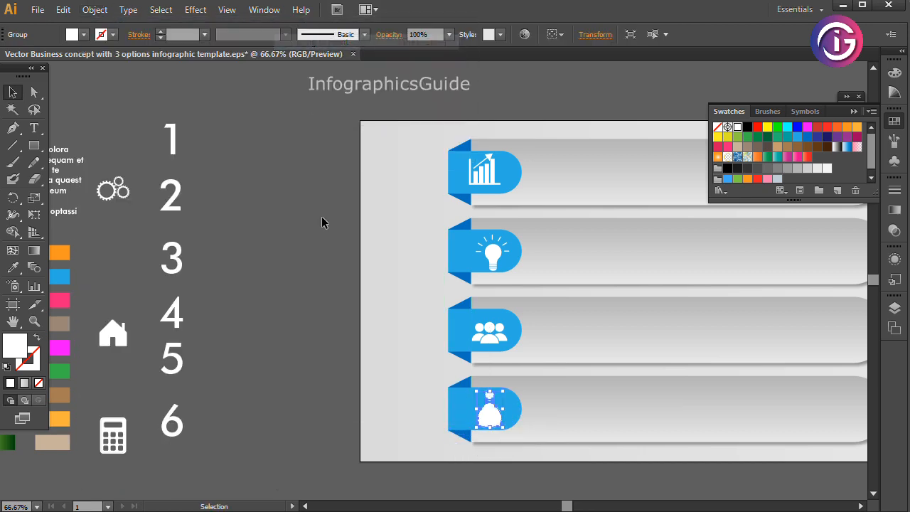
left_click(322, 218)
Recolor the second banner's tab orange and its two folded corners dark red.
left_click(555, 333, "ctrl")
left_click_drag(396, 187, 306, 216)
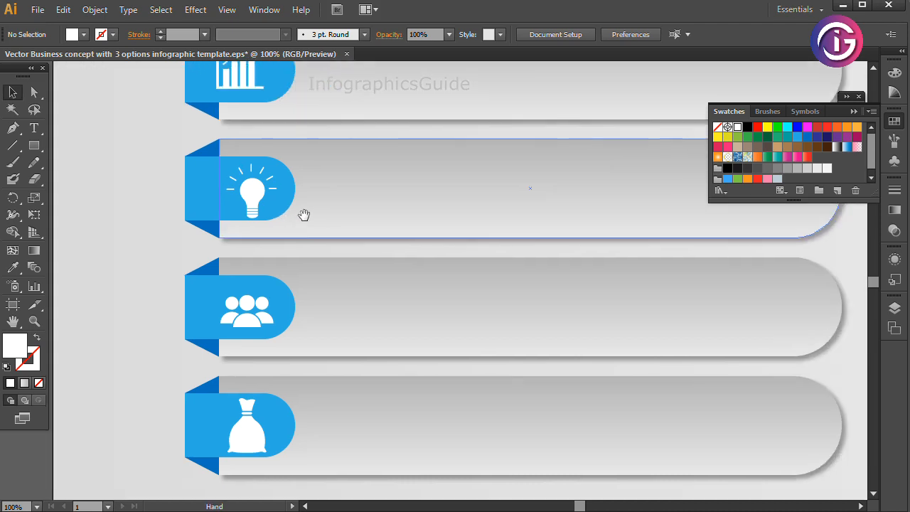
left_click(34, 92)
left_click(188, 185)
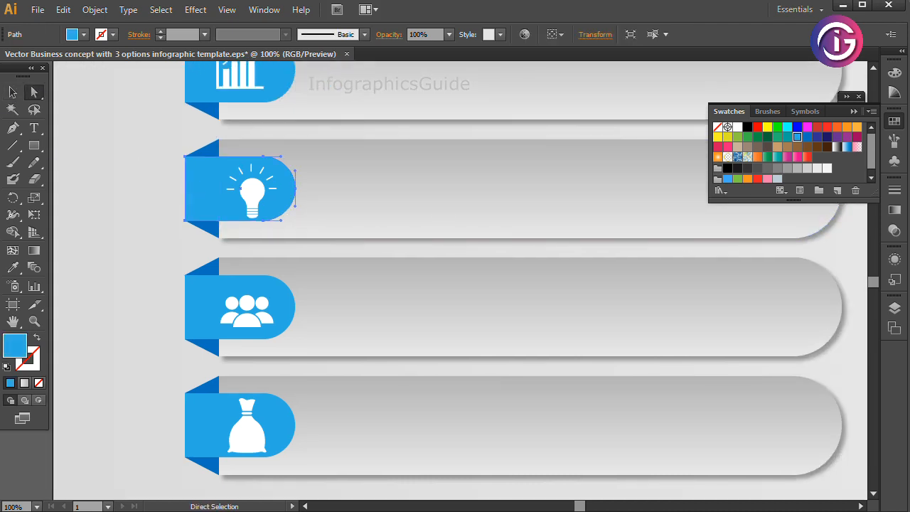
left_click(837, 127)
left_click(214, 156)
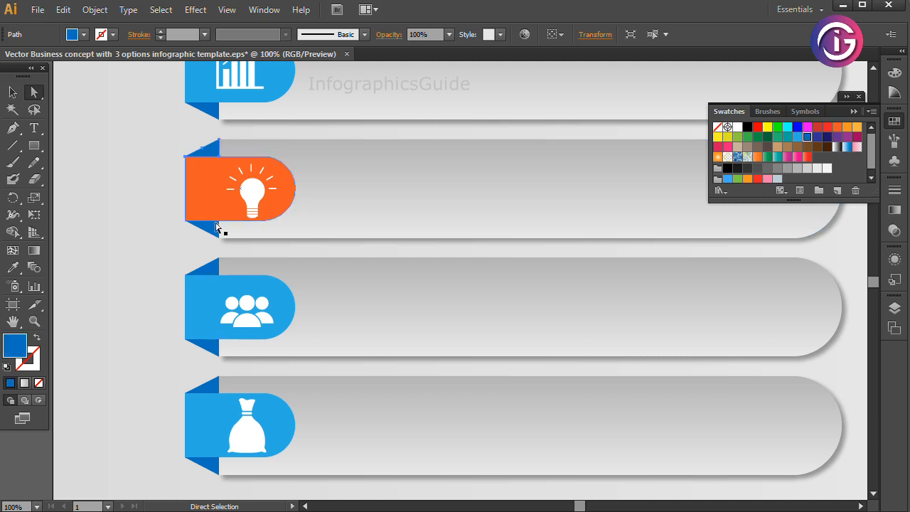
left_click(210, 232)
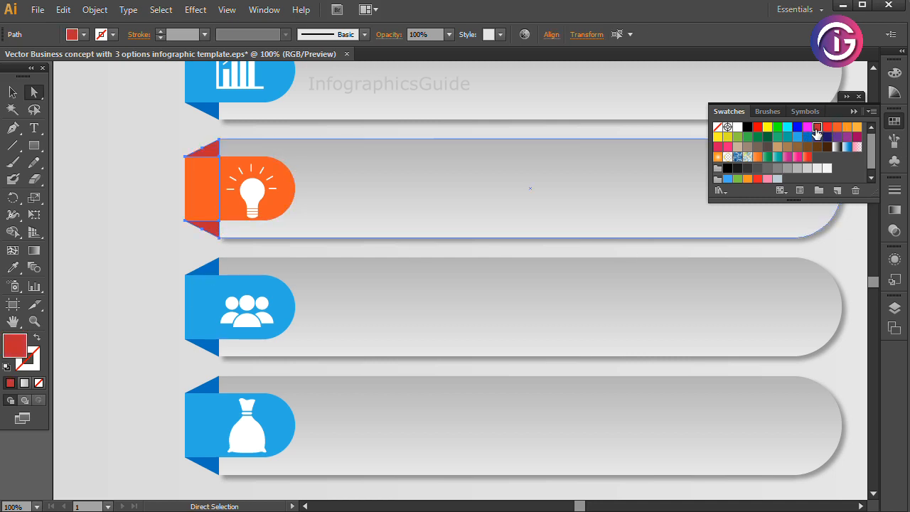
left_click(150, 272)
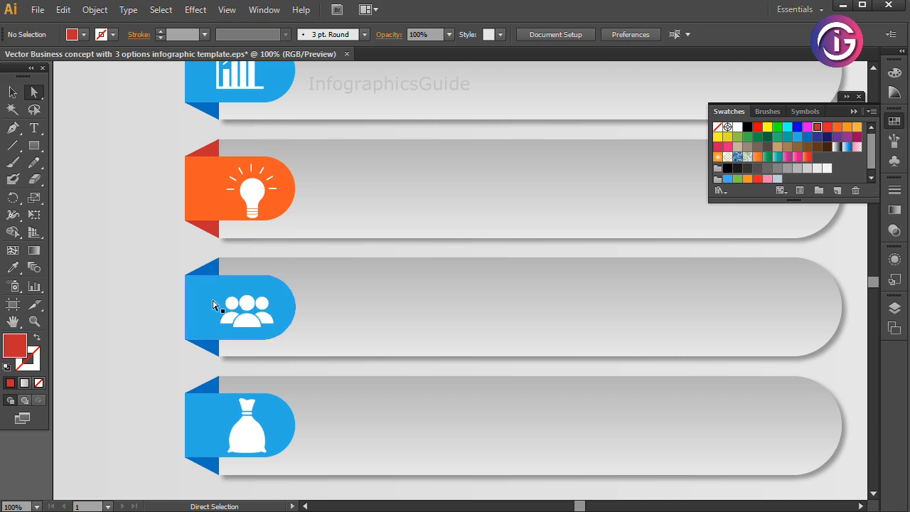
Recolor the third banner's tab green and its two folded corners dark green.
left_click(213, 305)
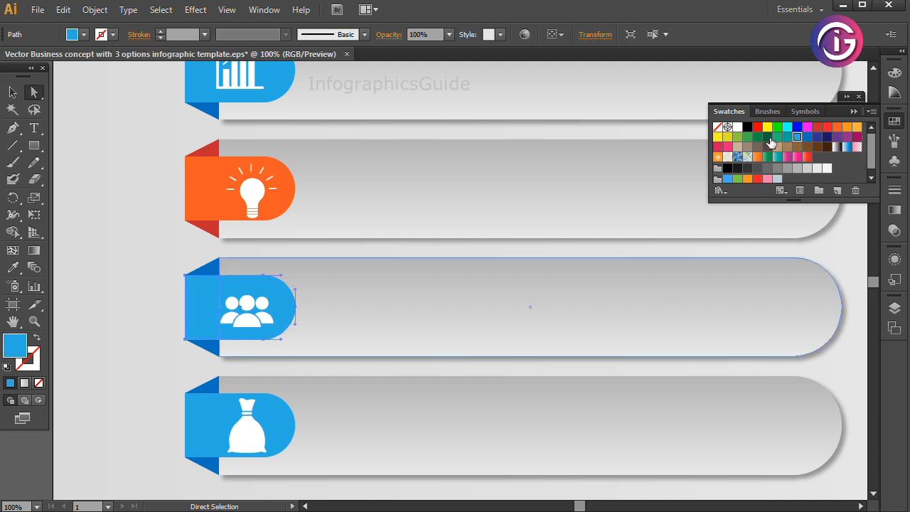
left_click(748, 140)
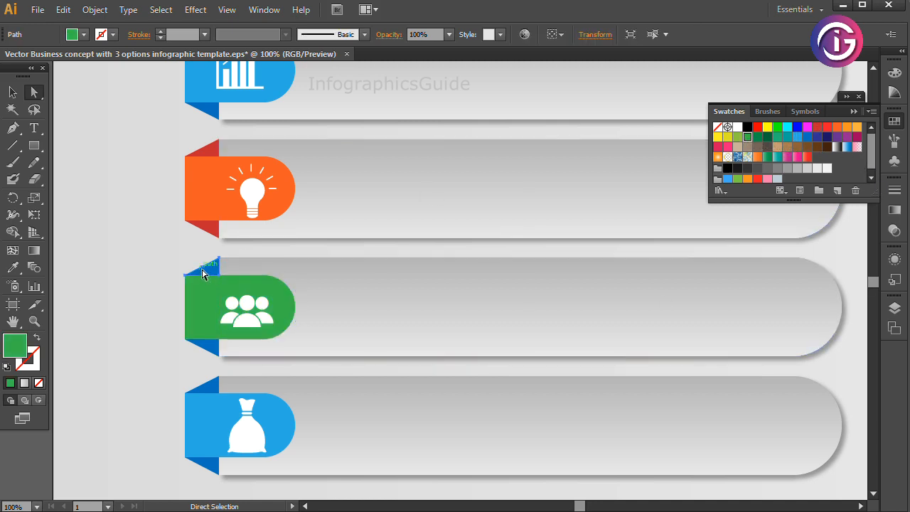
left_click(205, 350)
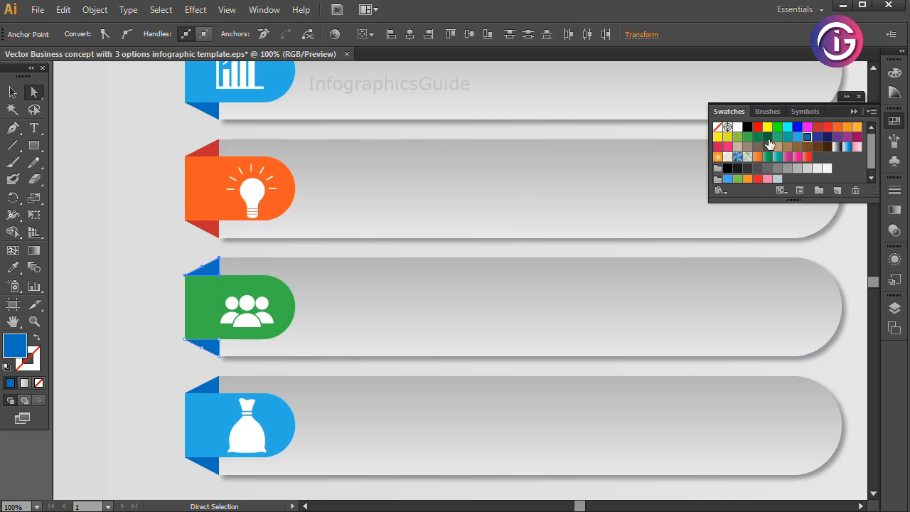
left_click(767, 138)
Recolor the fourth banner's tab purple (R=147 G=39 B=143) and its two folded corners a darker violet.
scroll(296, 182, "down", 2)
left_click(199, 382)
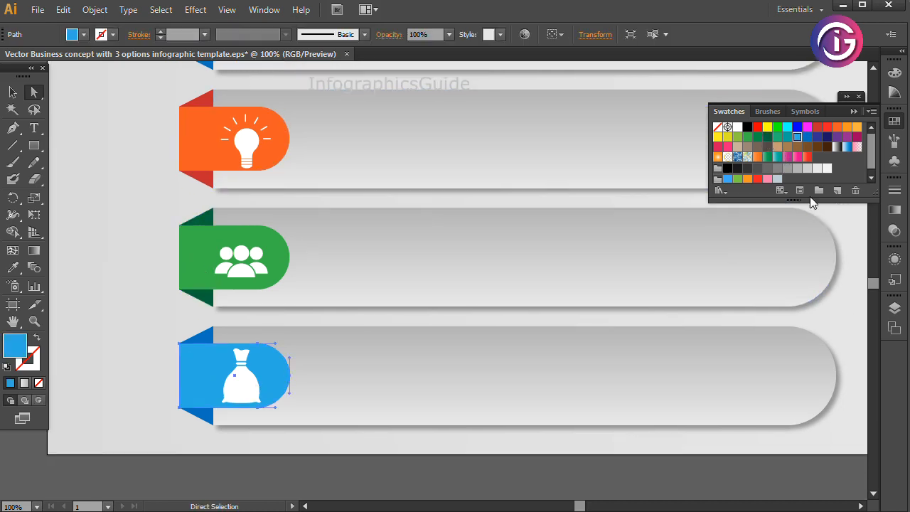
left_click(847, 137)
left_click(202, 413)
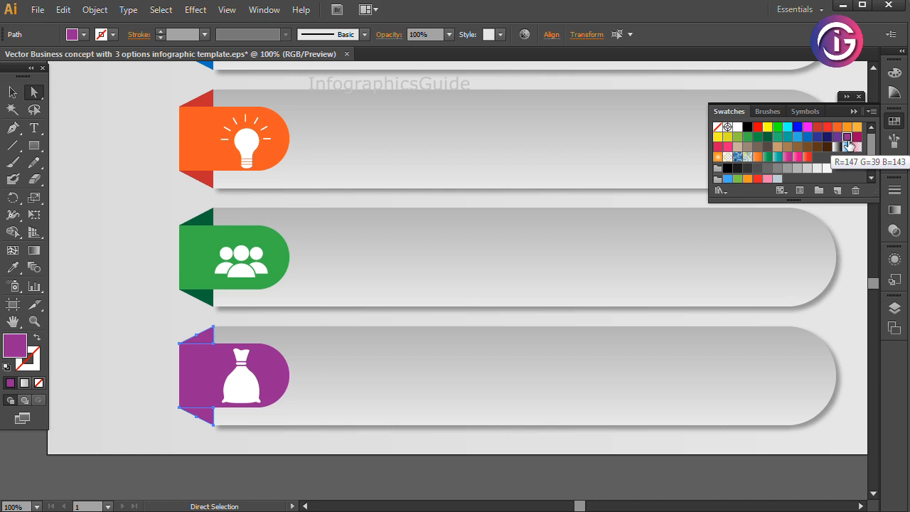
left_click(836, 137)
left_click(142, 356)
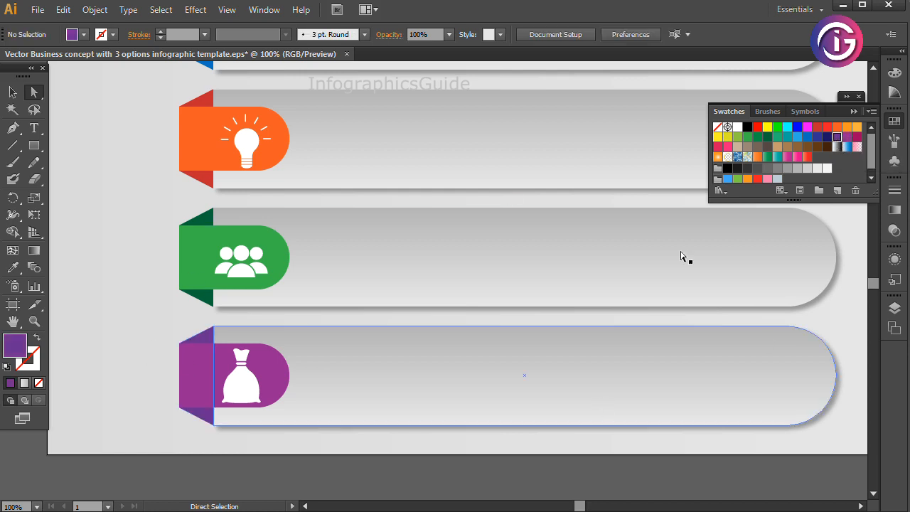
Scale the money bag icon down slightly so it fits inside the purple tab with a margin.
left_click(12, 92)
left_click(230, 393)
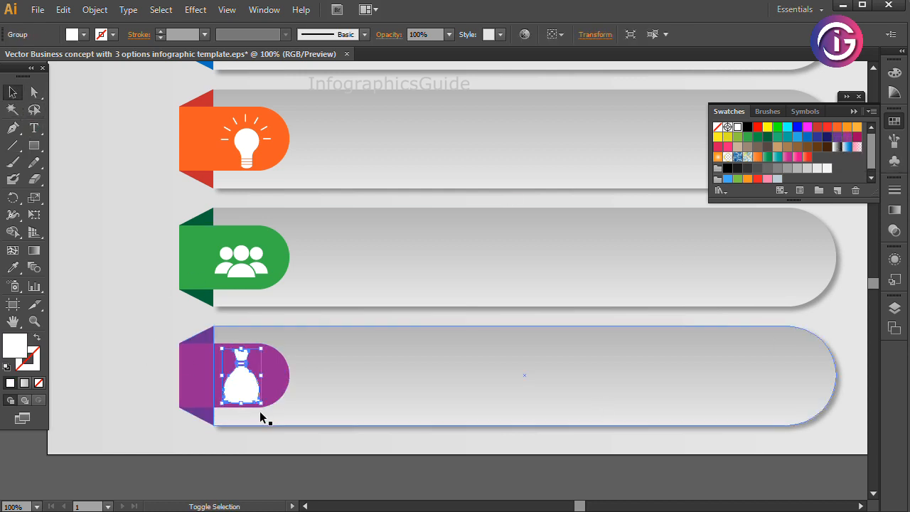
left_click_drag(245, 403, 245, 396)
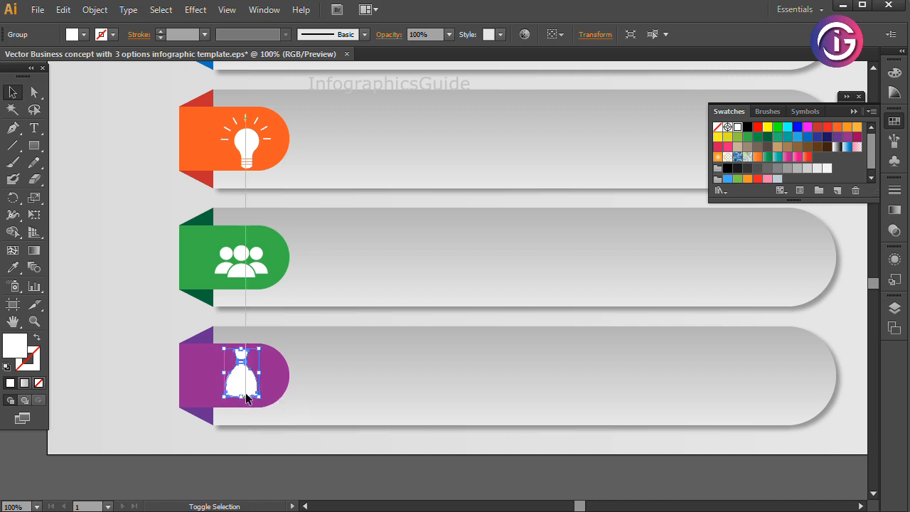
left_click_drag(241, 349, 241, 353)
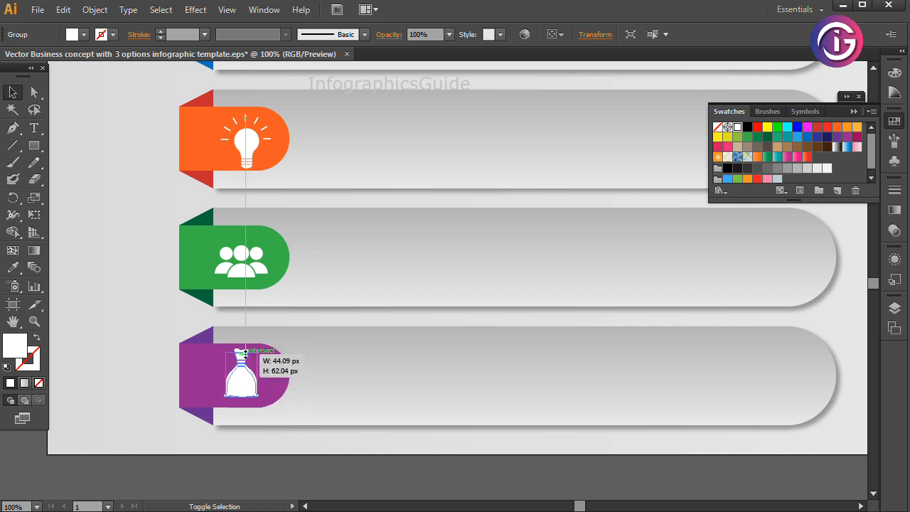
Nudge the people icon up to center it on the green tab and scale down the light bulb icon.
left_click_drag(245, 261, 246, 258)
left_click(246, 152)
left_click_drag(246, 169, 247, 160)
Scale the bar-chart icon down slightly and fit it within the first banner's blue tab.
left_click_drag(313, 181, 302, 264)
left_click(238, 134)
left_click_drag(224, 116, 223, 132)
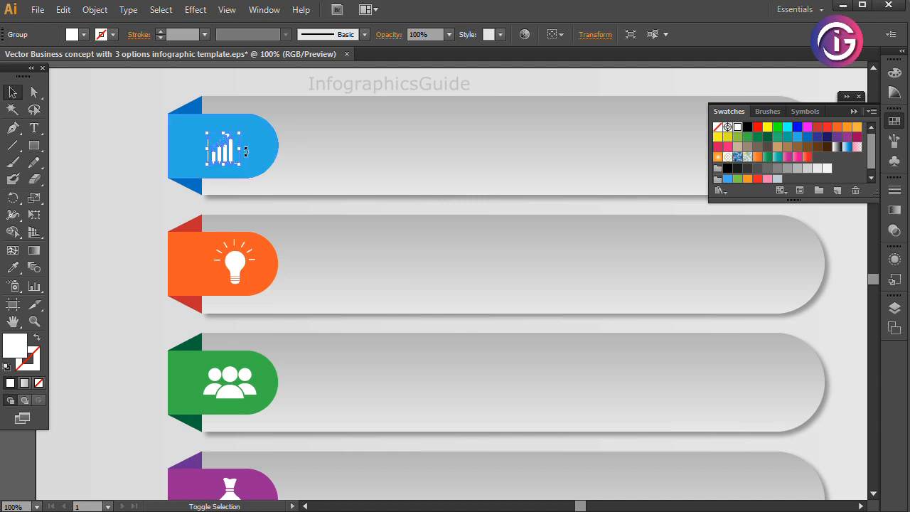
left_click_drag(223, 132, 232, 128)
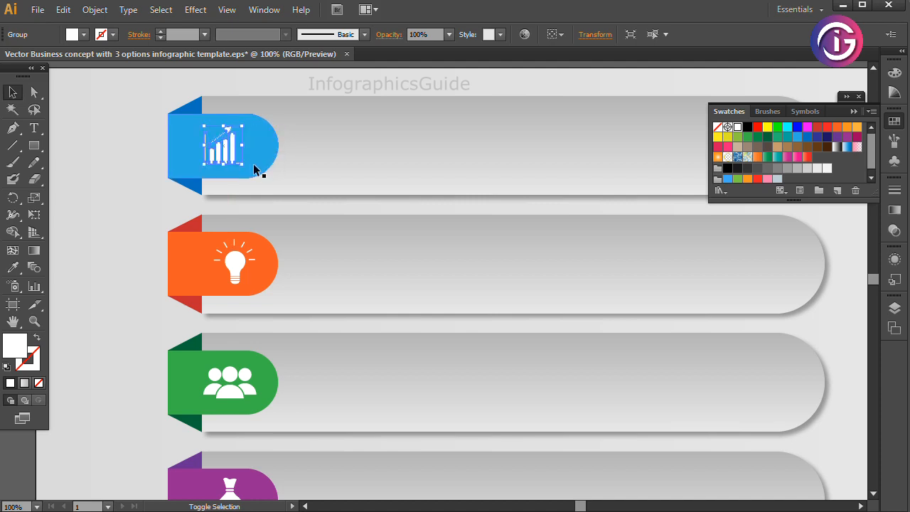
left_click_drag(244, 164, 249, 166)
left_click_drag(245, 126, 245, 128)
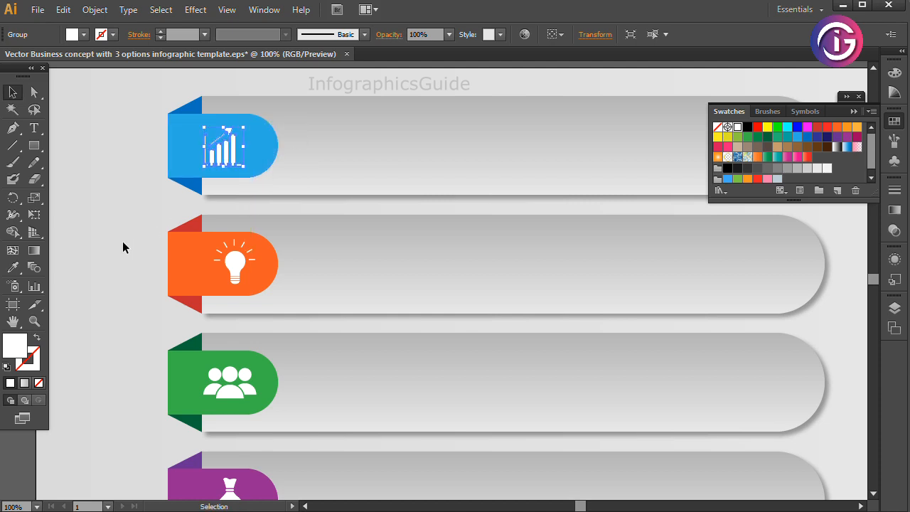
Align all four white tab icons with one another on their horizontal centers.
left_click(123, 242)
left_click(228, 262)
left_click(226, 143, "shift")
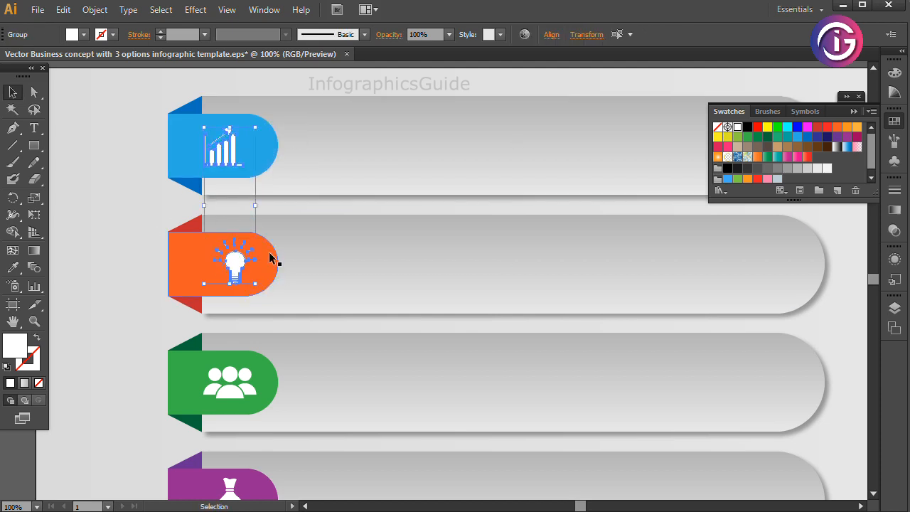
scroll(270, 257, "down", 2)
left_click(223, 334, "shift")
left_click(230, 435, "shift")
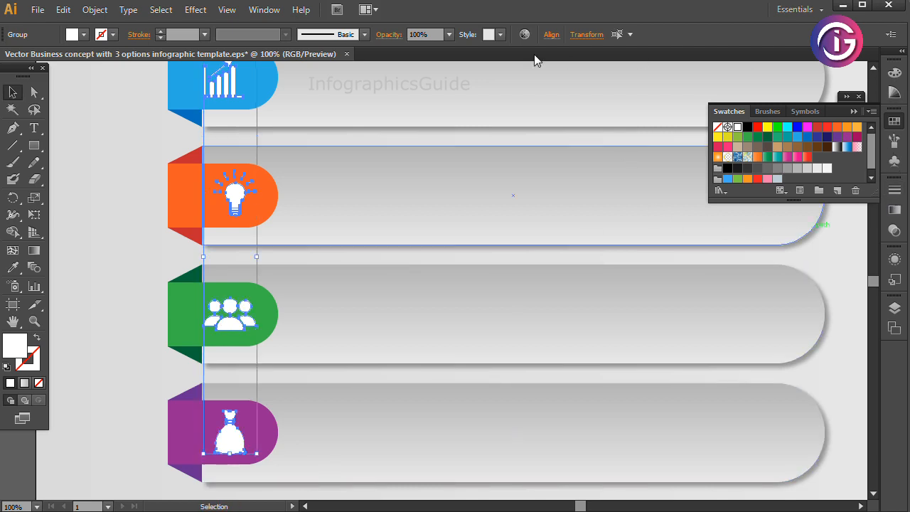
left_click(552, 34)
left_click(434, 71)
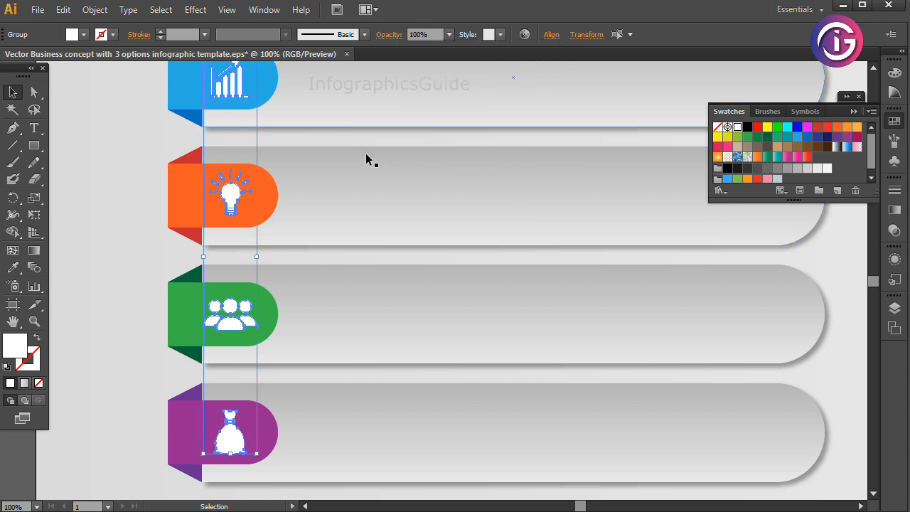
Scale the people icon on the green tab down slightly around its center.
left_click(238, 203)
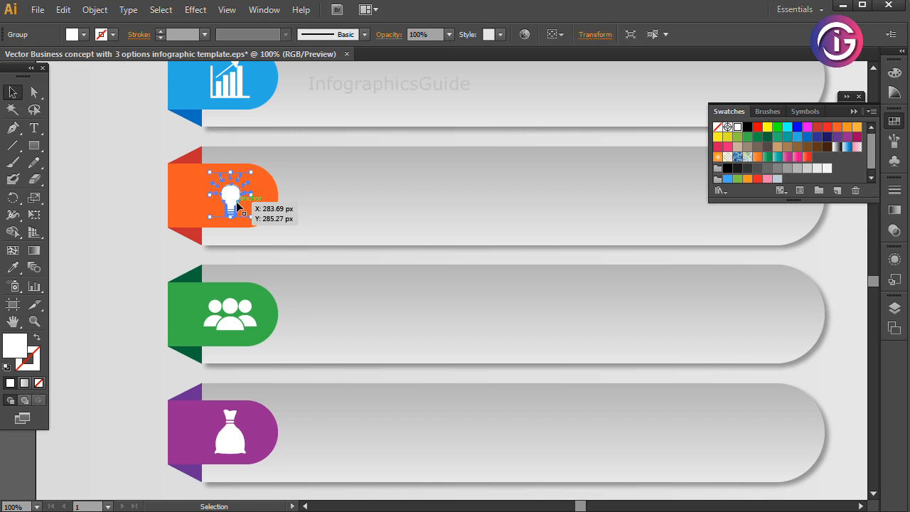
left_click(133, 246)
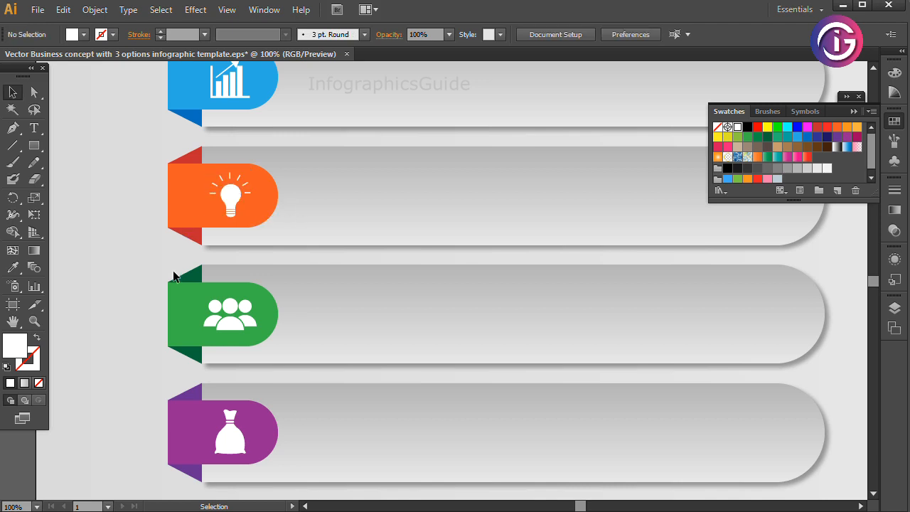
left_click(238, 331)
left_click_drag(259, 299, 213, 294)
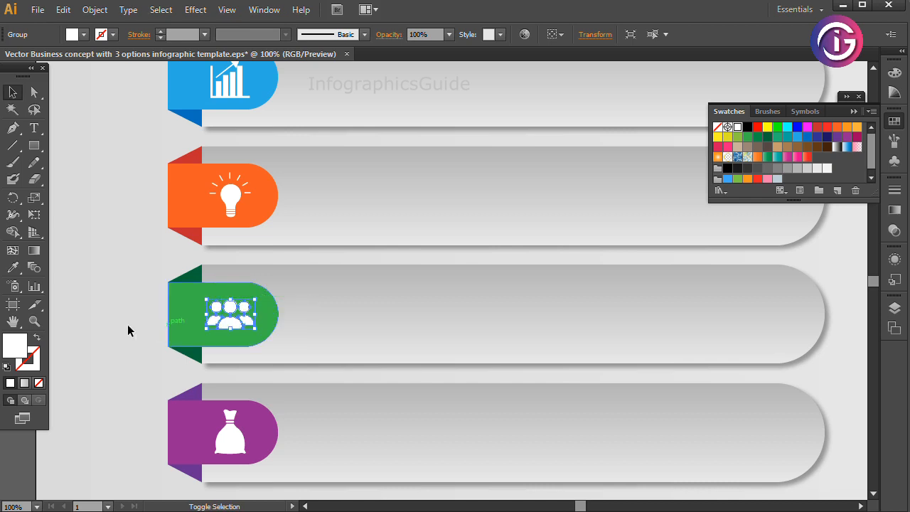
left_click(123, 318)
Draw a white circle inside the first banner's rounded right end and shift it about 12 px to the right.
key("ctrl+alt+space")
left_click(562, 291, "ctrl+alt")
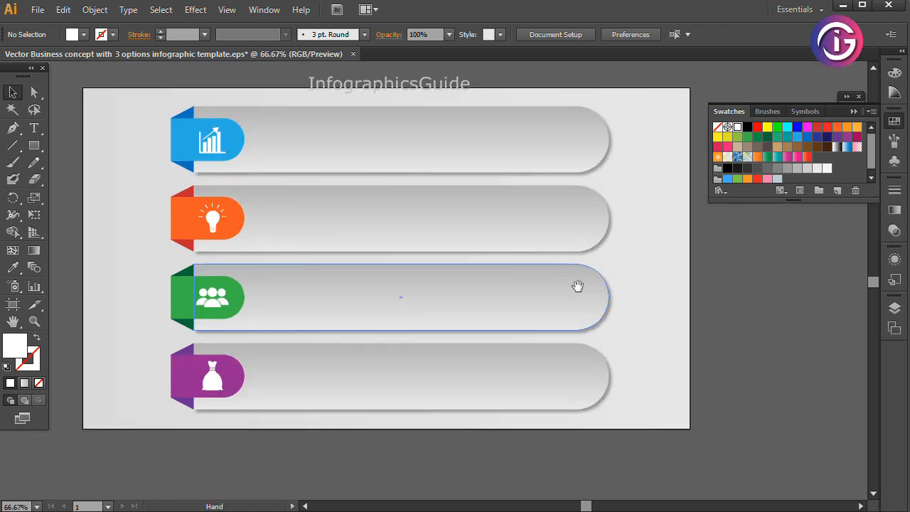
left_click_drag(33, 145, 71, 178)
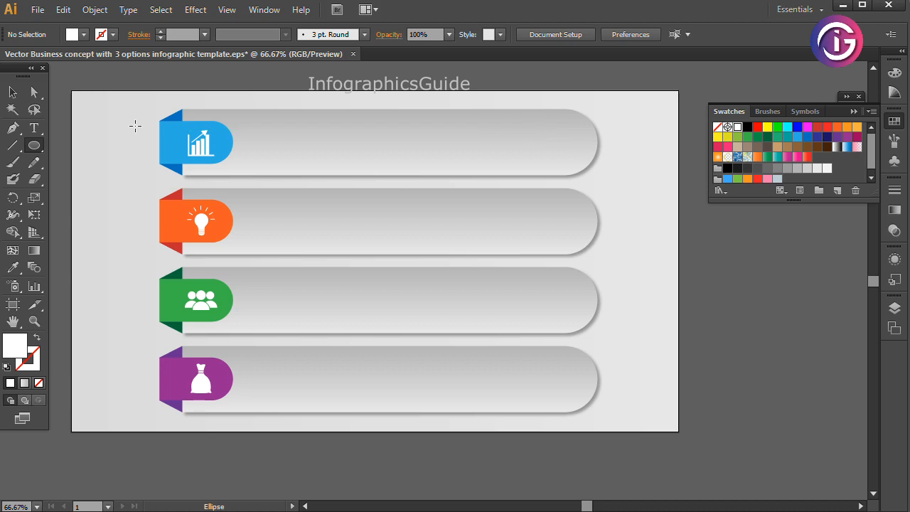
left_click_drag(528, 115, 581, 168)
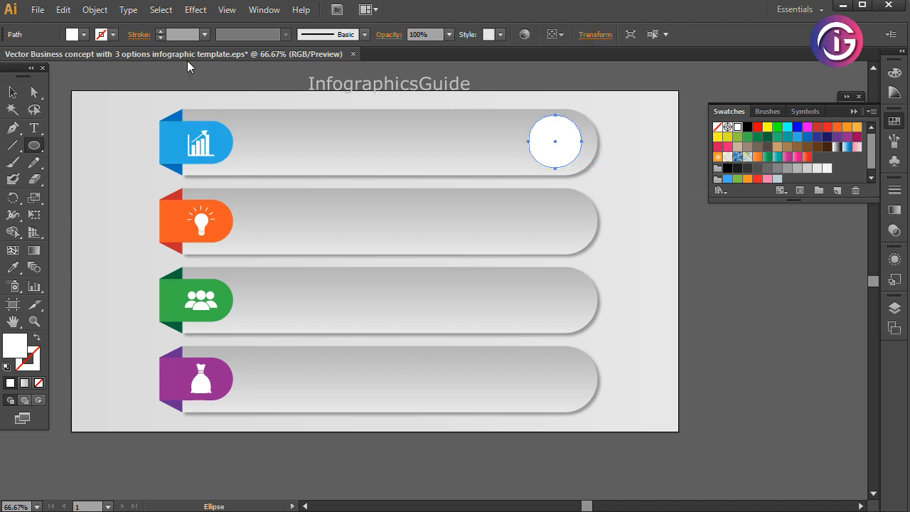
left_click(17, 89)
left_click_drag(570, 137, 578, 139)
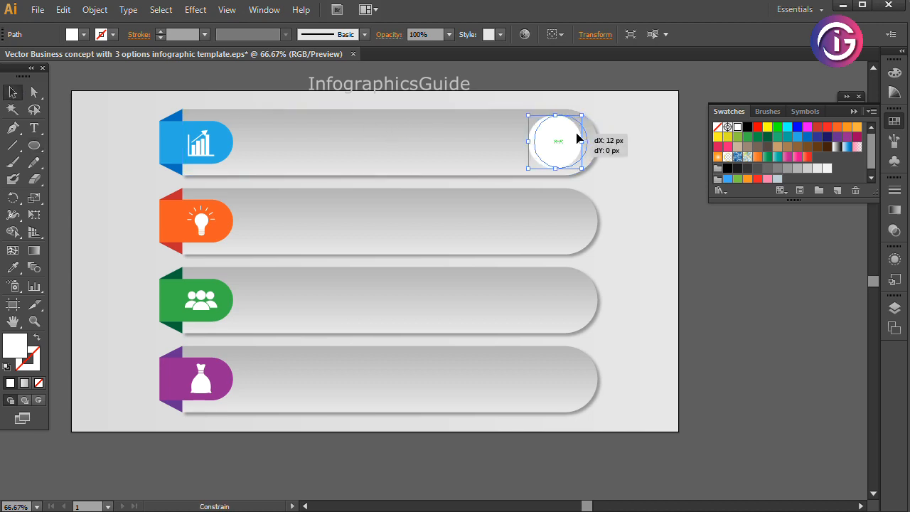
left_click_drag(613, 175, 613, 175)
left_click(609, 220)
Apply the last-used Drop Shadow effect to the white circle on the first banner.
left_click(570, 158)
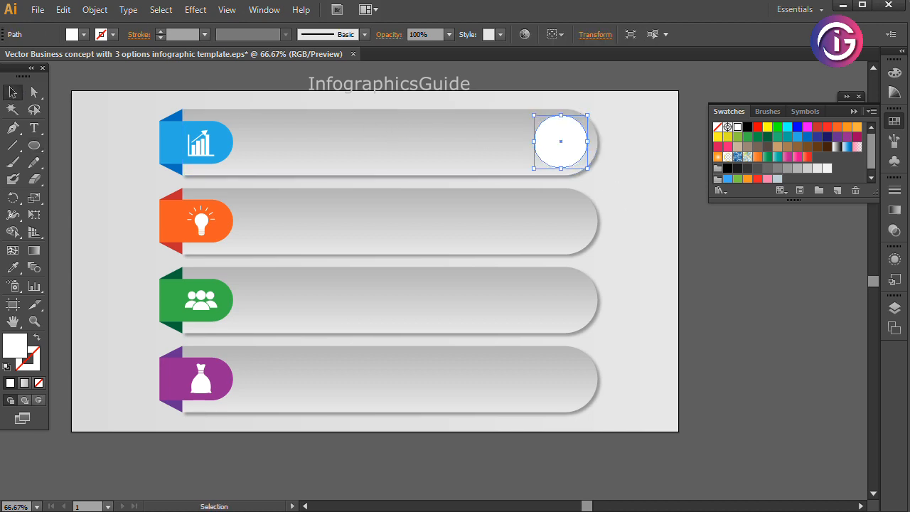
left_click(196, 10)
left_click(228, 22)
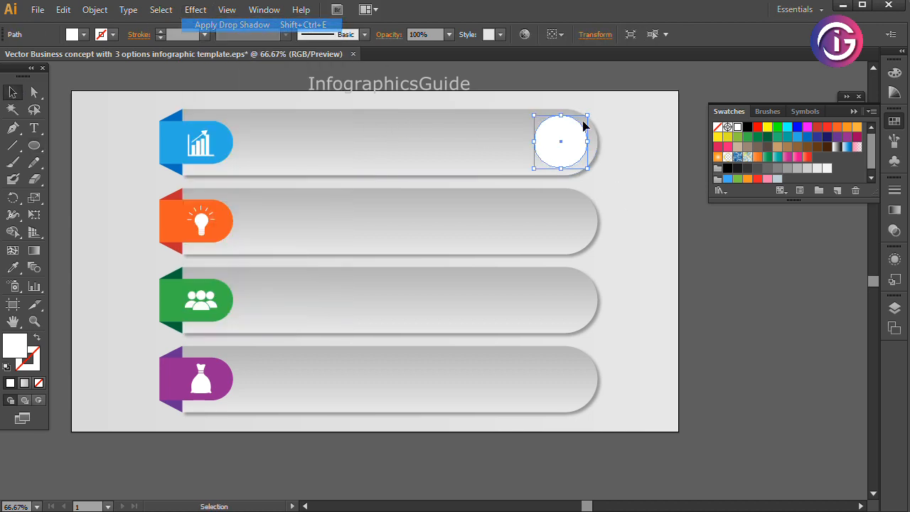
left_click(621, 210)
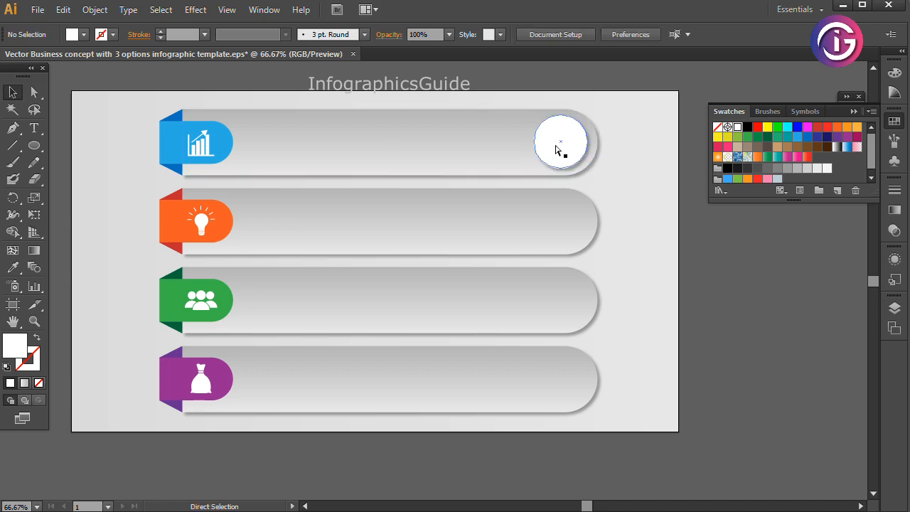
Duplicate the first banner's white circle about 167 px straight down onto the orange-tabbed second banner.
left_click(558, 148)
left_click(622, 226)
left_click_drag(564, 153, 570, 231)
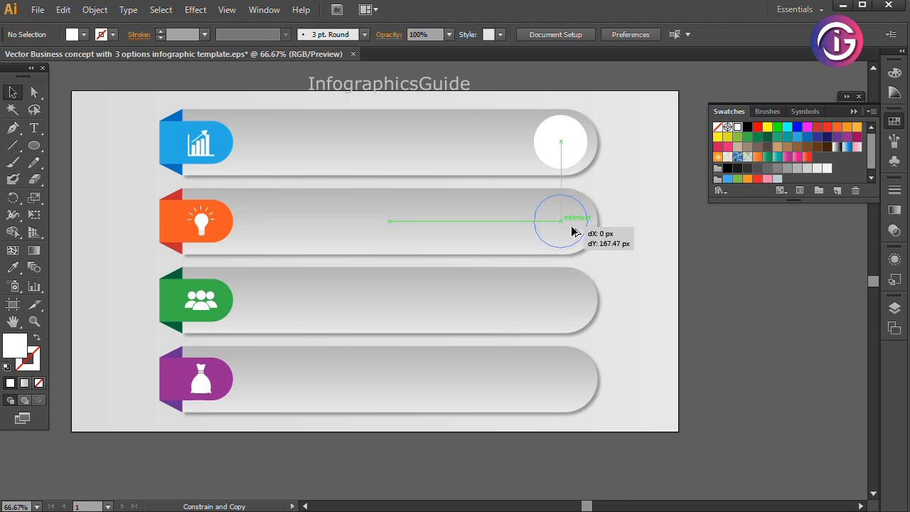
left_click_drag(571, 231, 571, 231)
Nudge the white circles on the first and second banners together slightly to the right.
left_click(560, 137, "shift")
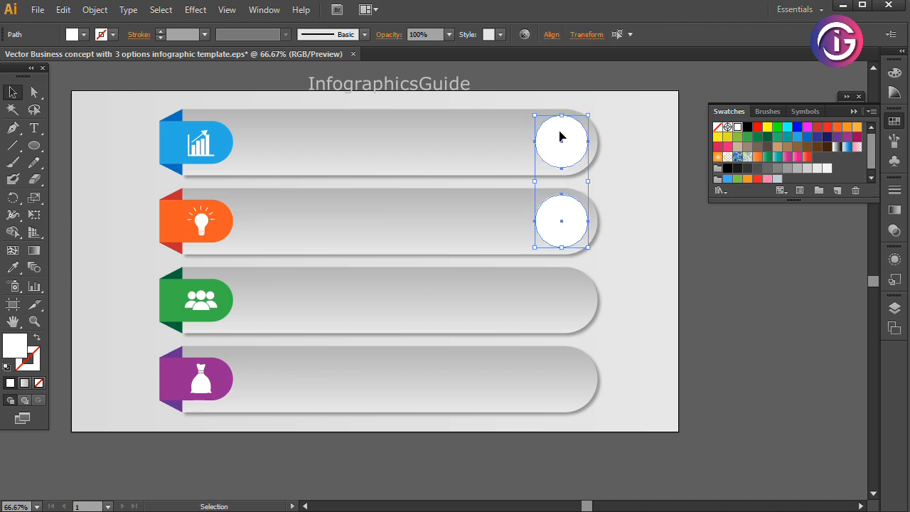
key("Right")
key("Right")
key("Right")
left_click(596, 248)
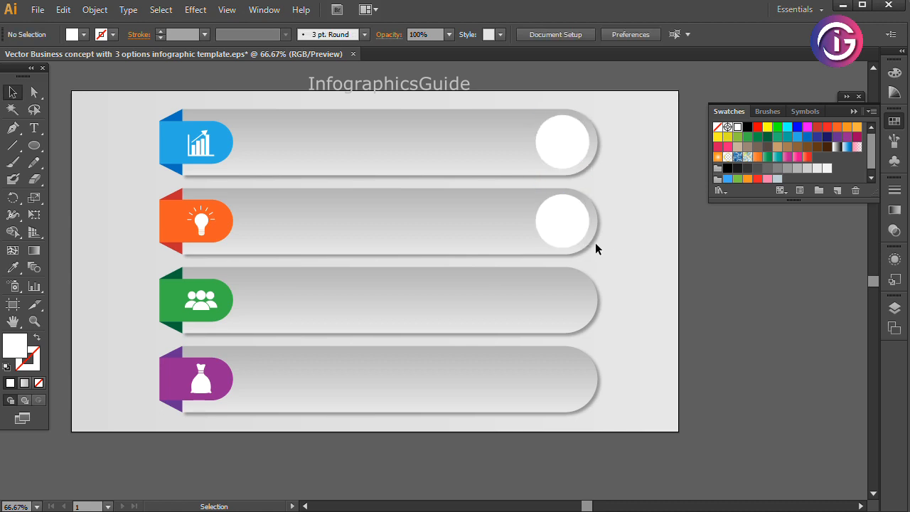
Duplicate both white circles straight down onto the third and fourth banners.
left_click(583, 227)
left_click(562, 165, "shift")
left_click_drag(561, 228, 596, 371)
left_click(655, 339)
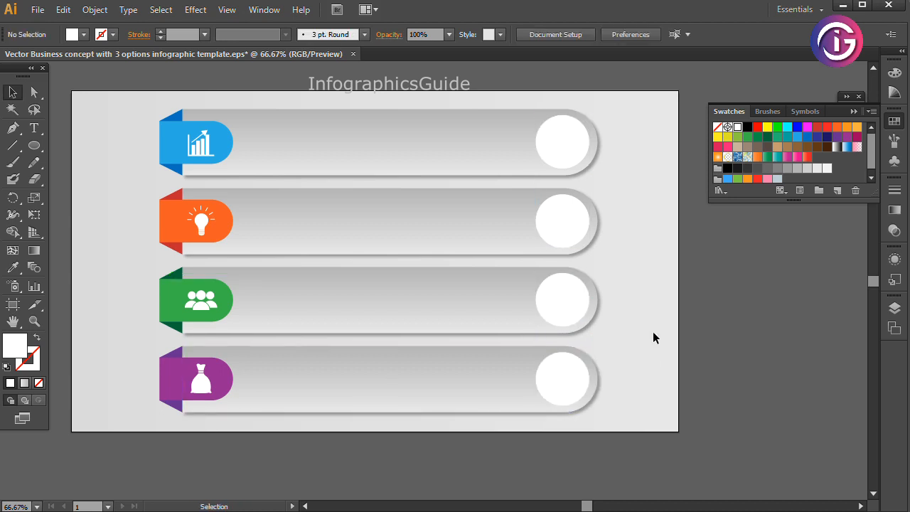
Place the "Title" sample text block on the first banner and widen its frame to nearly reach the white circle.
left_click_drag(644, 316, 692, 308)
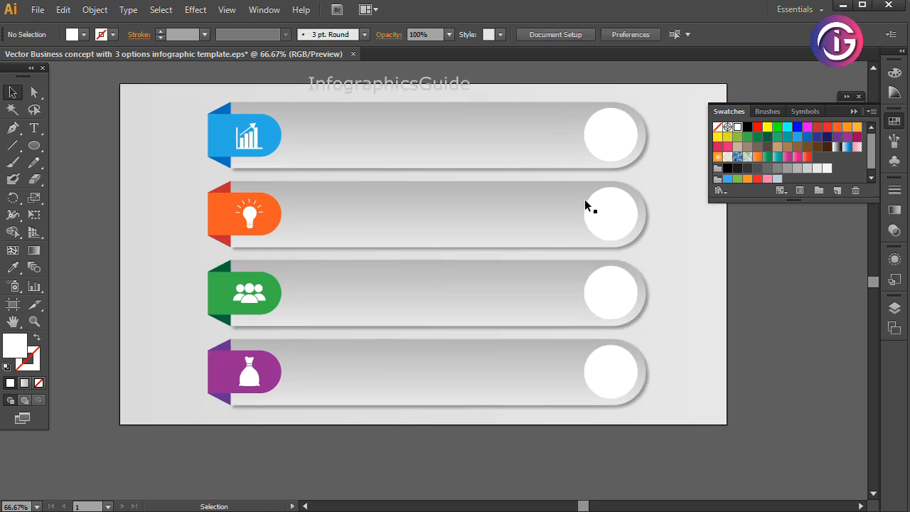
left_click_drag(136, 171, 510, 183)
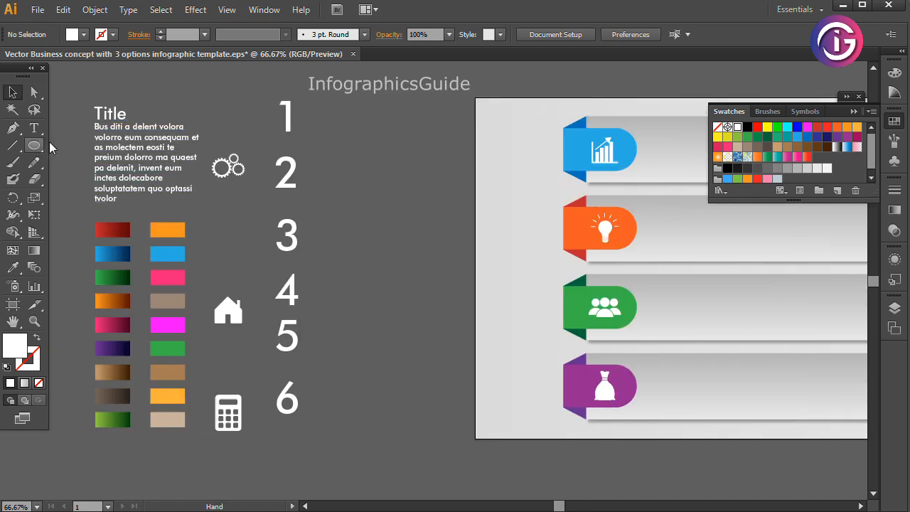
left_click(131, 144)
left_click_drag(157, 152, 410, 182)
left_click_drag(411, 188, 602, 177)
Bring the sample text block on the first banner to the front and fill all its text with black.
left_click(98, 10)
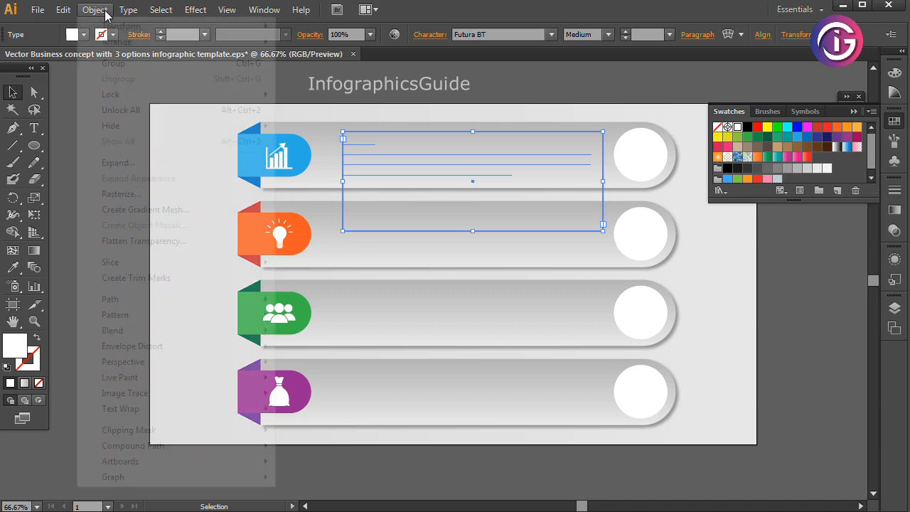
mouse_move(169, 43)
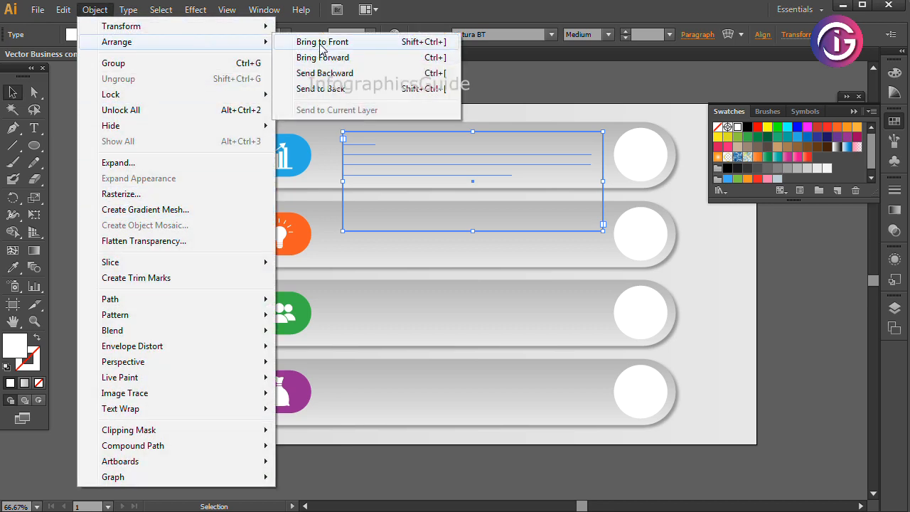
left_click(330, 43)
double_click(443, 158)
key("ctrl+a")
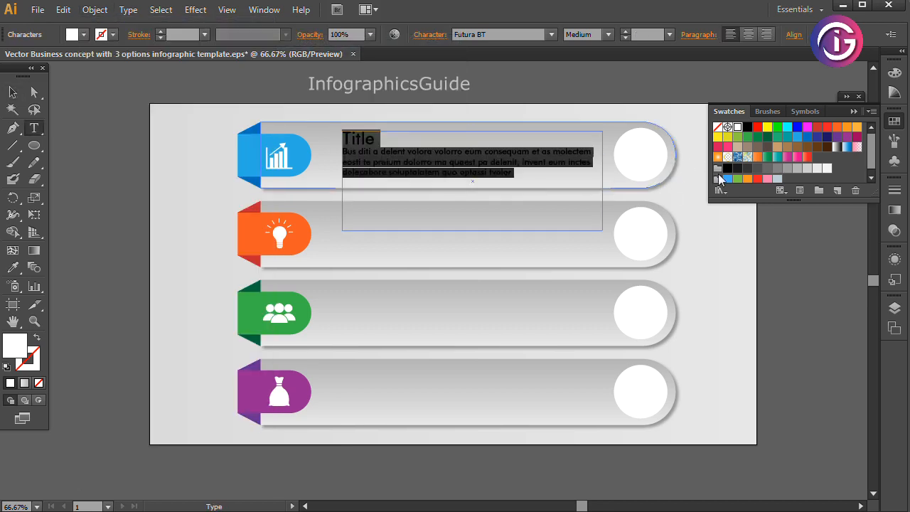
left_click(747, 128)
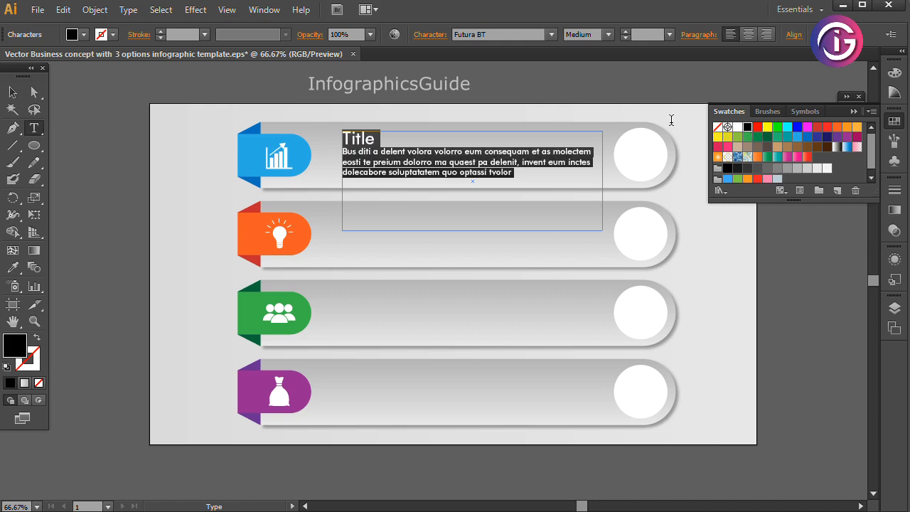